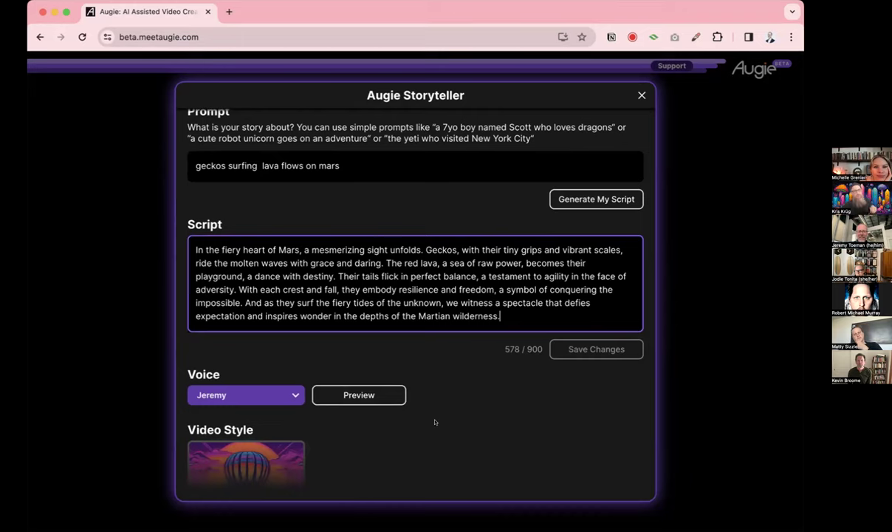
# Play the Grace and Gerald voice samples in the list of narration voices
pyautogui.scroll(-2, 435, 422)
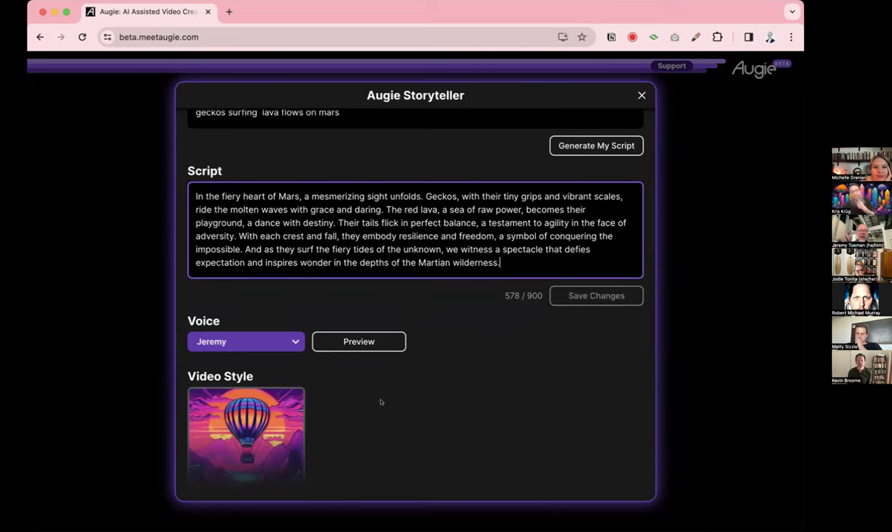
pyautogui.click(286, 342)
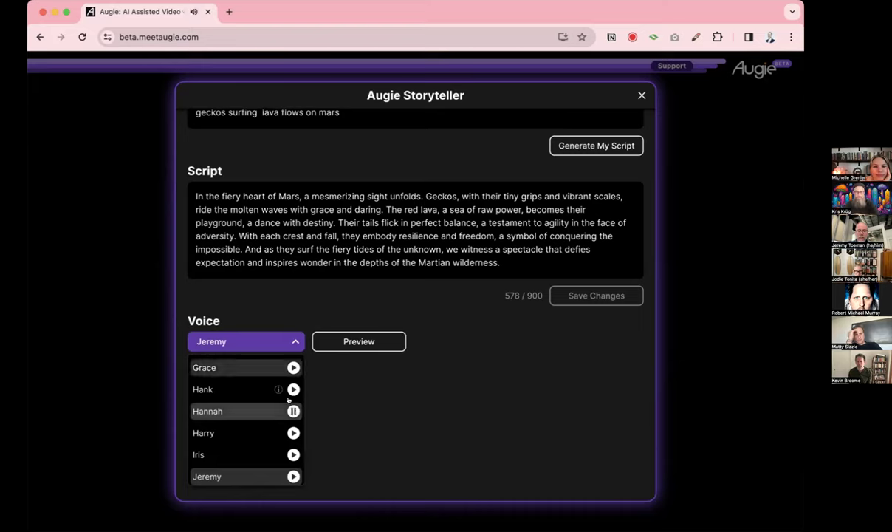
pyautogui.click(293, 367)
pyautogui.scroll(3, 254, 399)
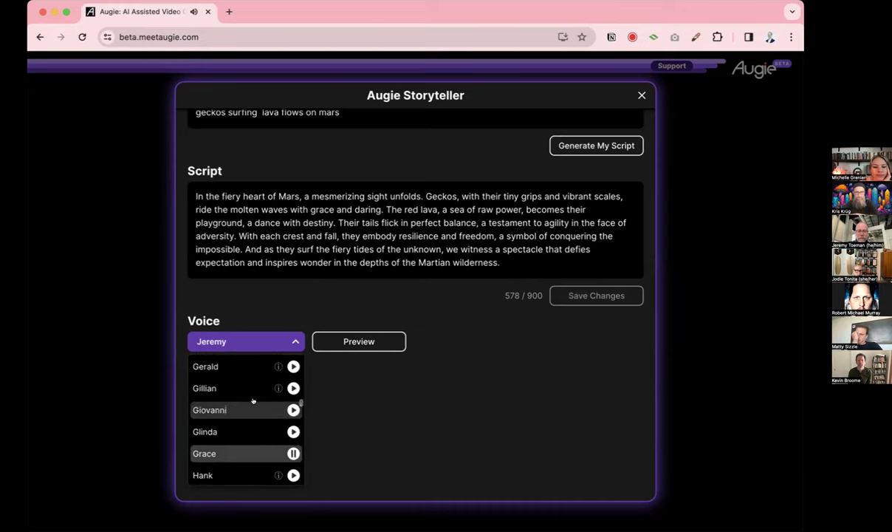
pyautogui.click(293, 366)
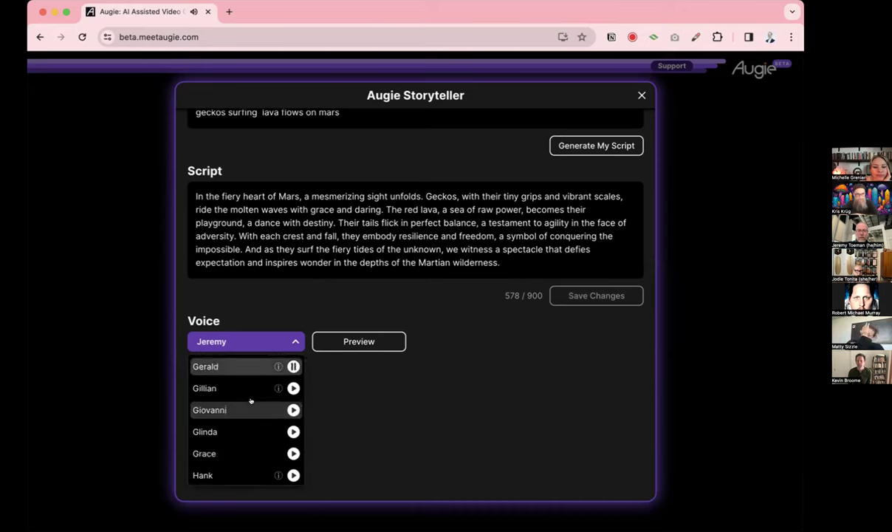
# Listen to the Amy voice sample and set Amy as the story's narration voice
pyautogui.scroll(5, 241, 401)
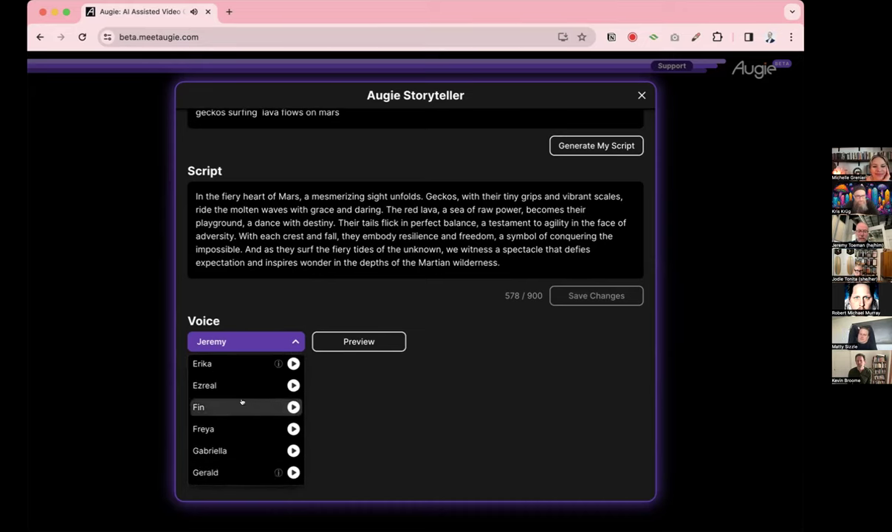
pyautogui.scroll(10, 242, 402)
pyautogui.scroll(-1, 243, 401)
pyautogui.scroll(-2, 245, 400)
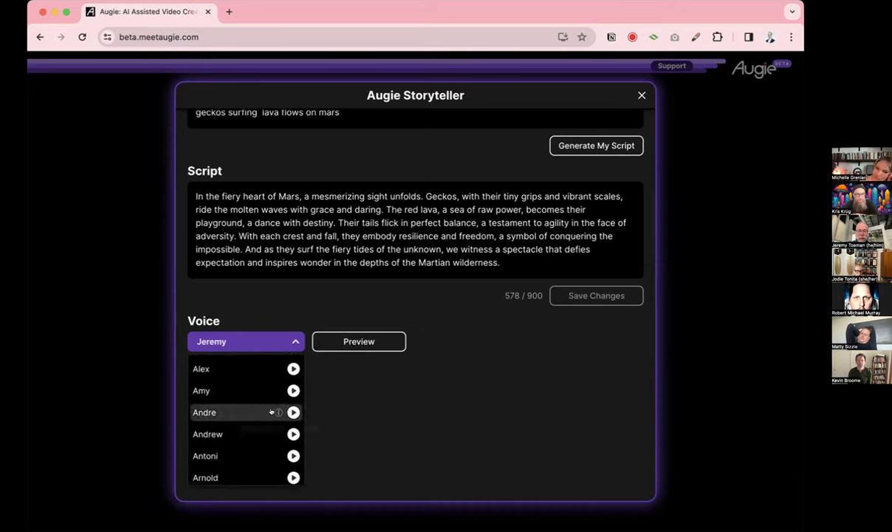
pyautogui.moveTo(272, 411)
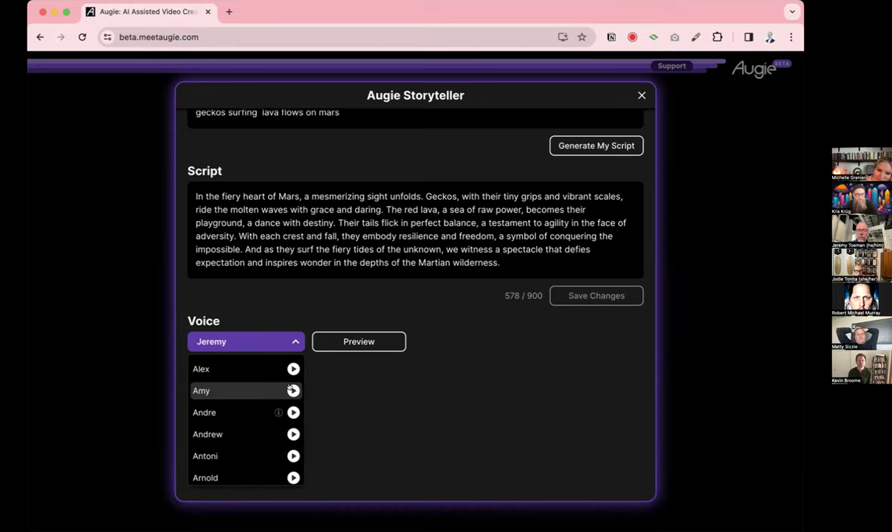
pyautogui.click(292, 390)
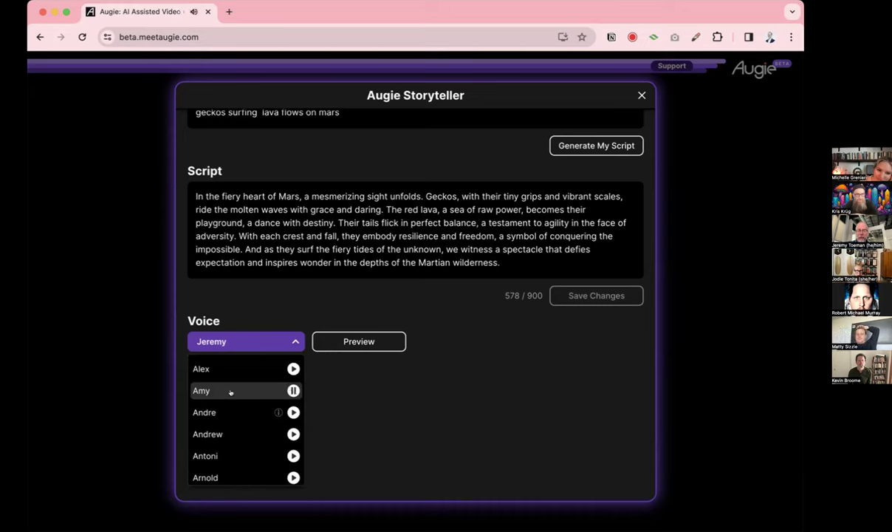
pyautogui.click(202, 389)
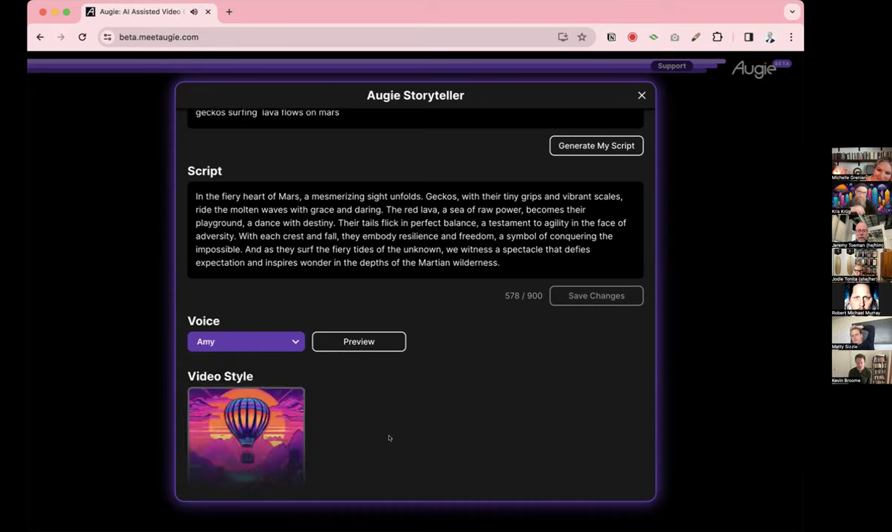
# Browse the full collection of video styles and choose Fairy Tale from the Miscellaneous category
pyautogui.scroll(-2, 388, 436)
pyautogui.scroll(-3, 389, 438)
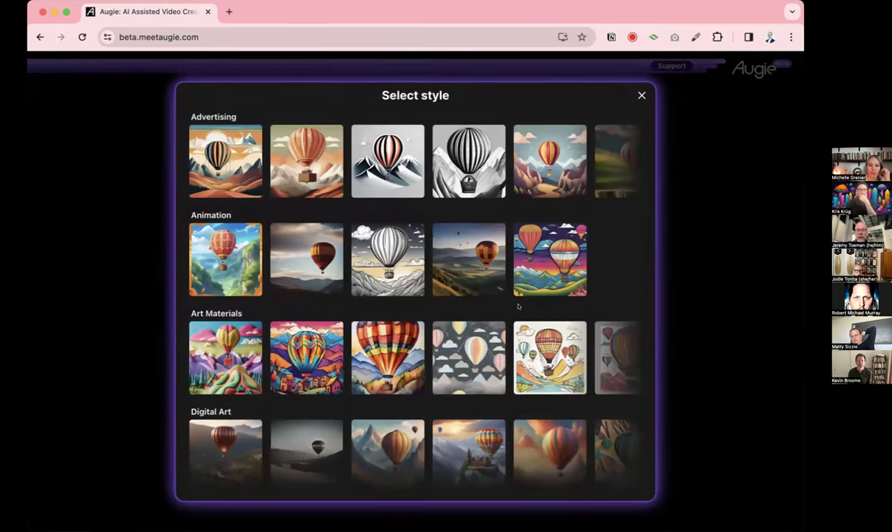
pyautogui.scroll(-3, 518, 306)
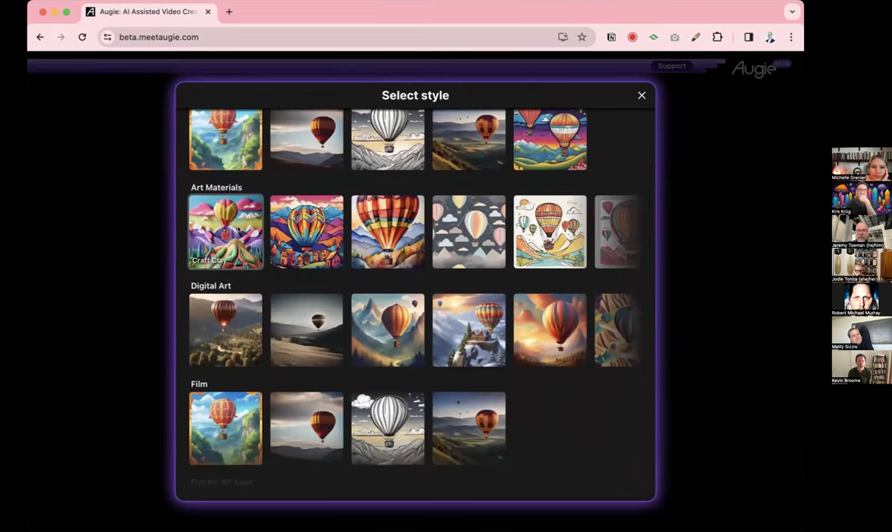
pyautogui.scroll(-4, 405, 221)
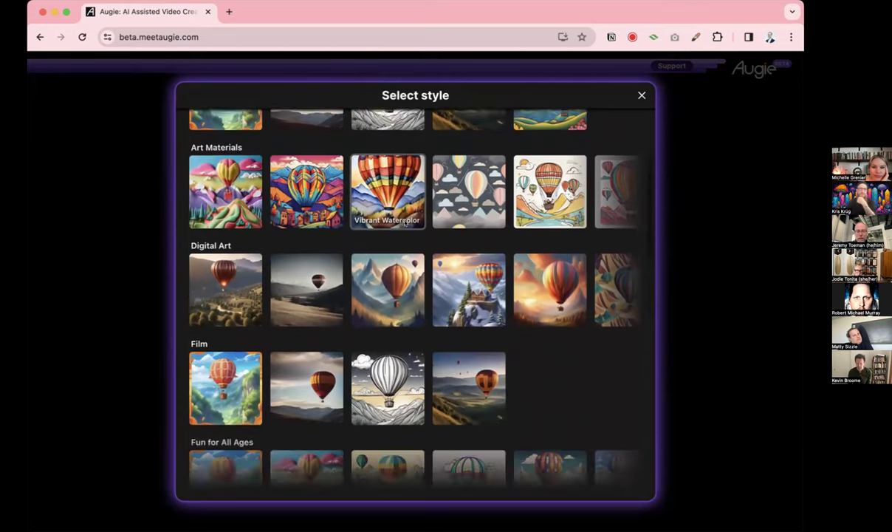
pyautogui.scroll(-1, 464, 247)
pyautogui.scroll(-1, 464, 245)
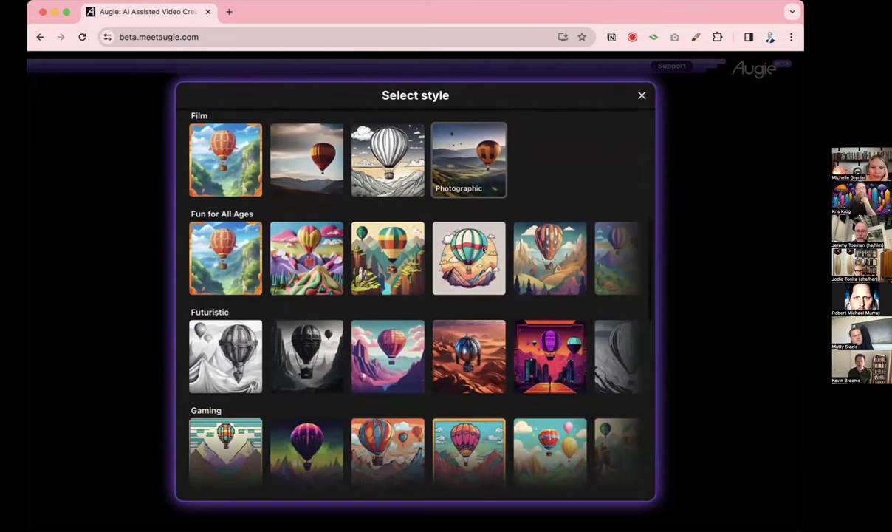
pyautogui.scroll(-2, 472, 273)
pyautogui.scroll(-2, 475, 281)
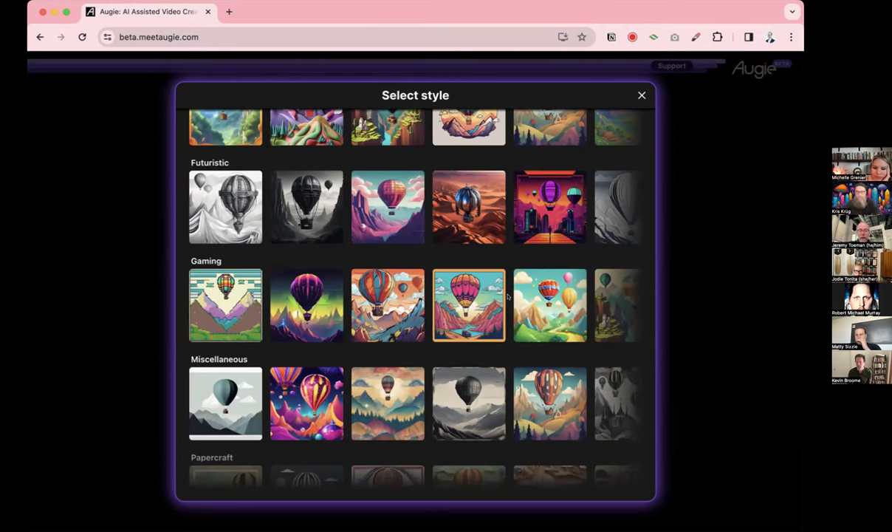
pyautogui.scroll(-3, 507, 296)
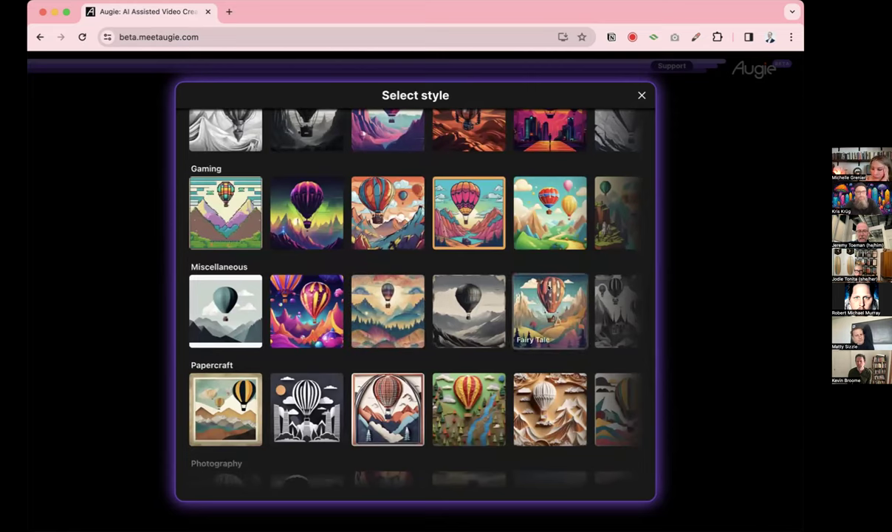
pyautogui.click(548, 290)
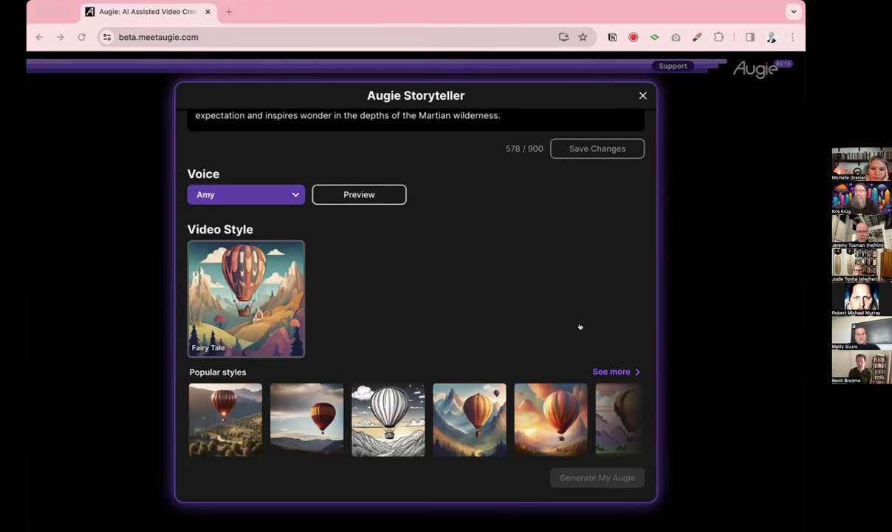
# Select the entire generated script text
pyautogui.click(464, 269)
pyautogui.scroll(5, 464, 269)
pyautogui.tripleClick(465, 267)
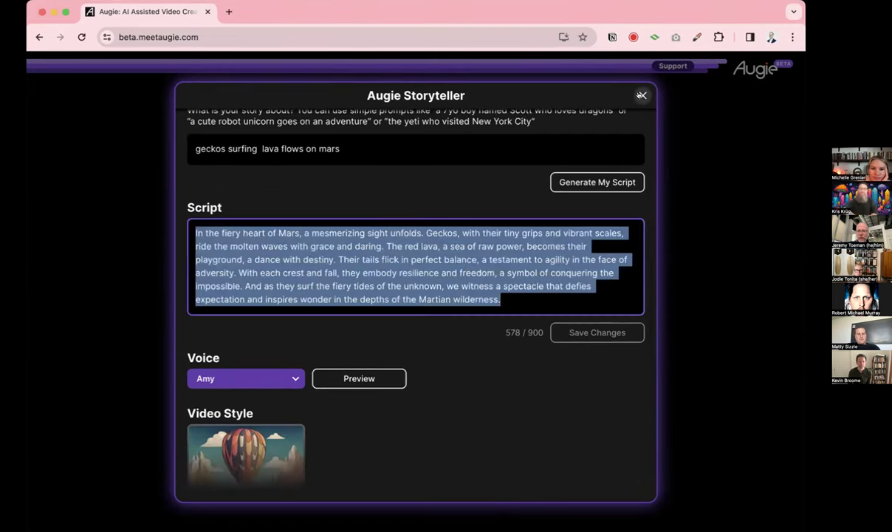
# Close and reopen Storyteller, resume the unfinished gecko story and generate its video
pyautogui.click(641, 95)
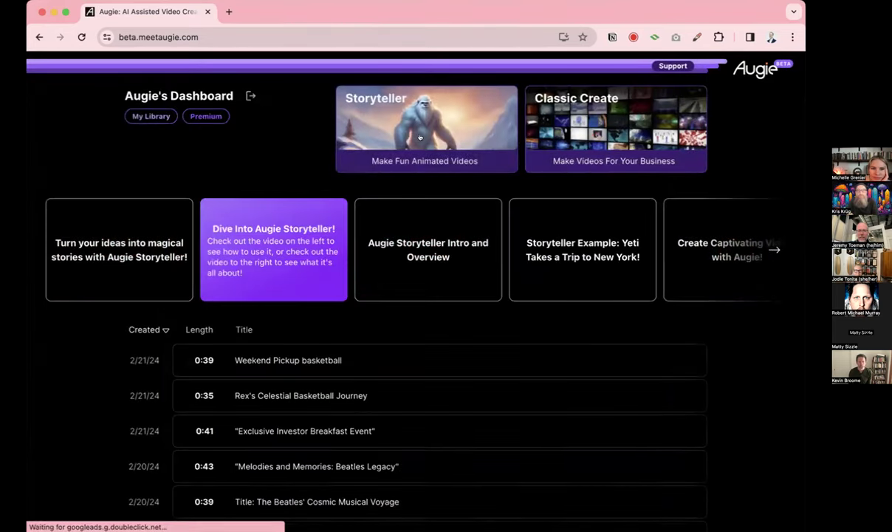
pyautogui.click(435, 152)
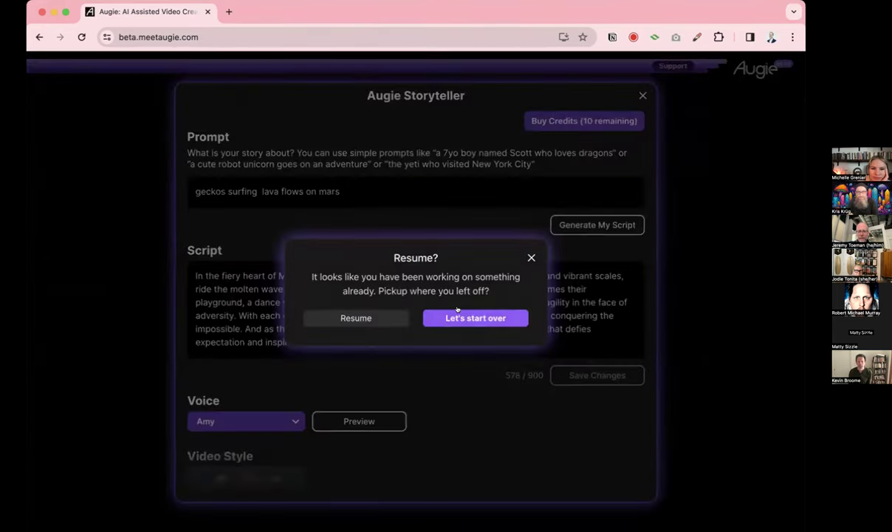
pyautogui.click(356, 318)
pyautogui.scroll(-5, 471, 403)
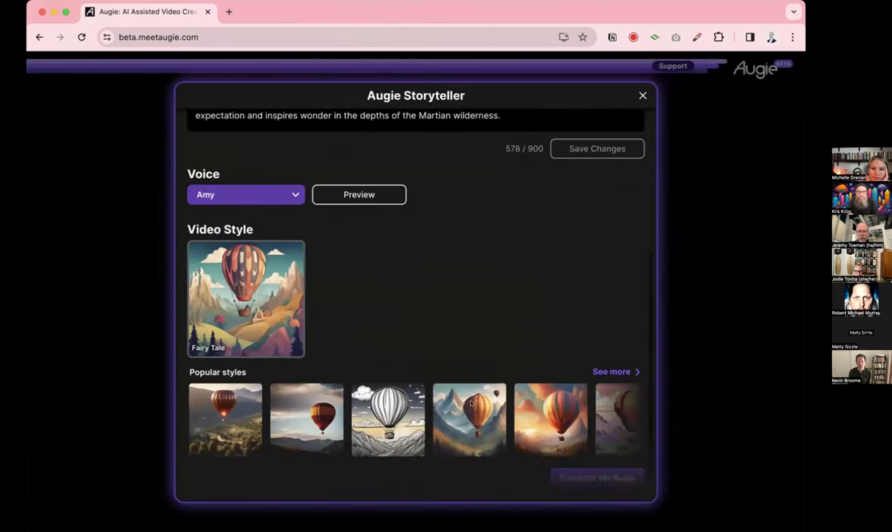
pyautogui.click(591, 477)
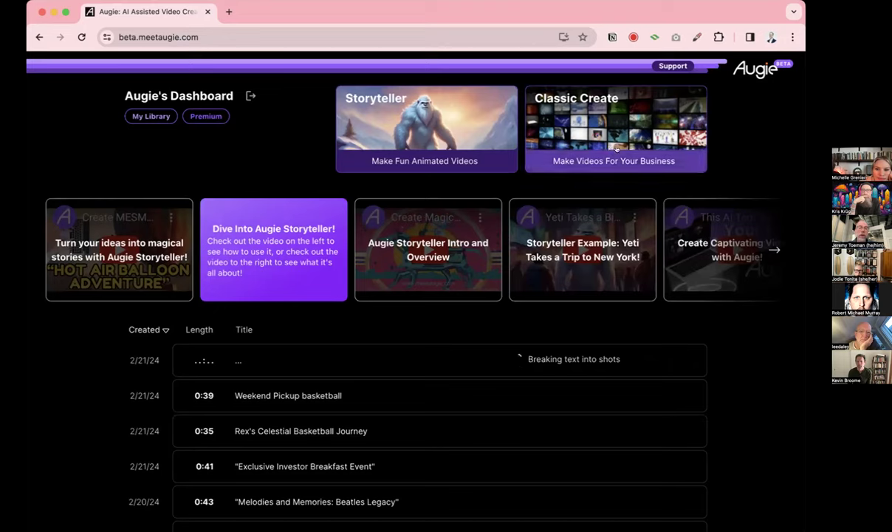
# Start a new Classic Create video using the starting-from-scratch option
pyautogui.click(570, 127)
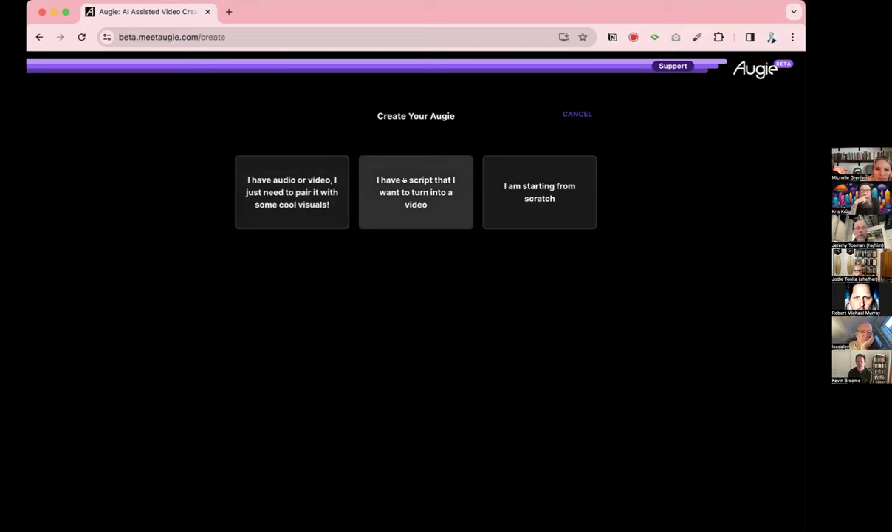
pyautogui.click(527, 180)
pyautogui.click(579, 249)
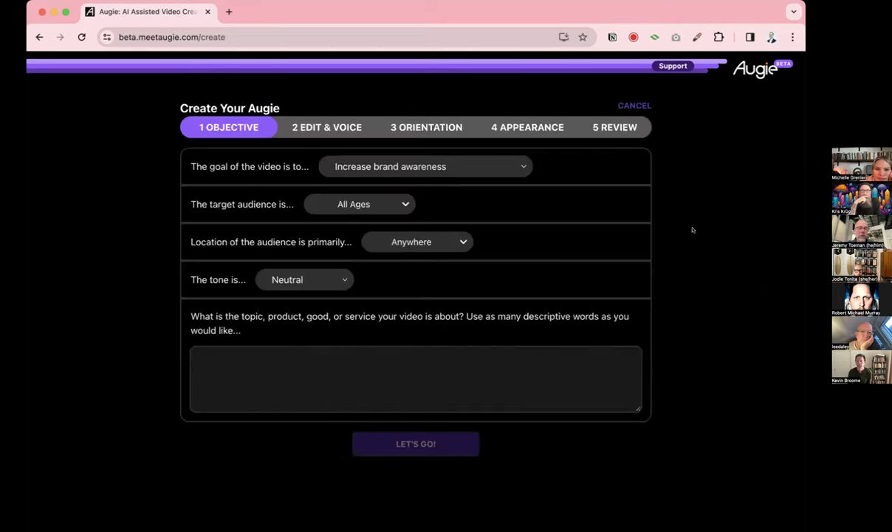
# Fill the brief with goal Educate or inform the audience, ages 18-24, Imaginative tone and topic "learning about appreciating art", then generate the script
pyautogui.click(510, 168)
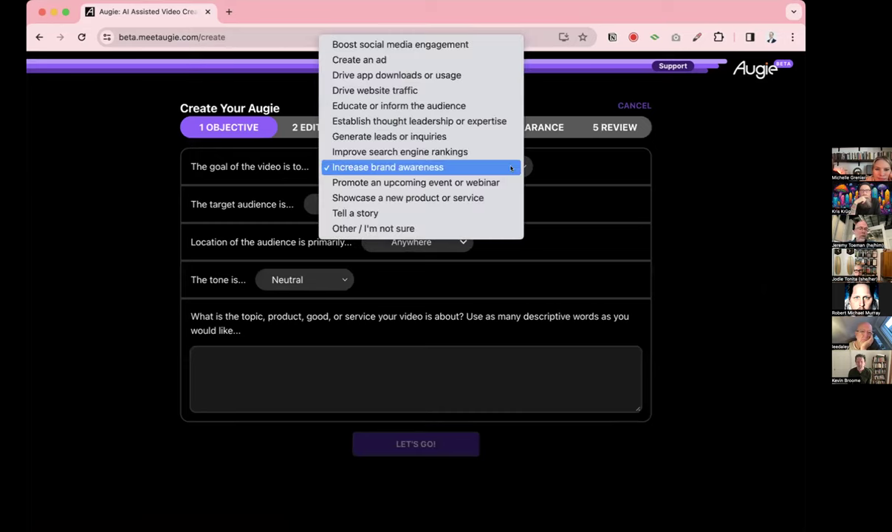
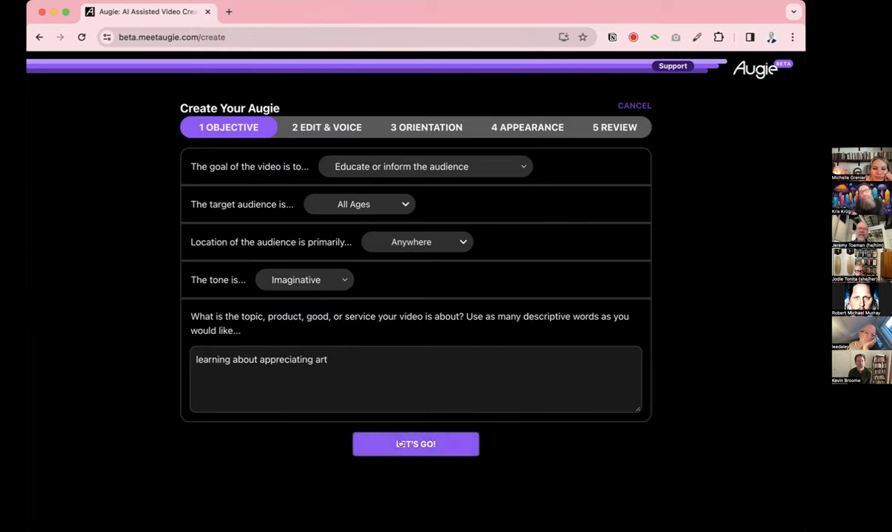
pyautogui.click(377, 204)
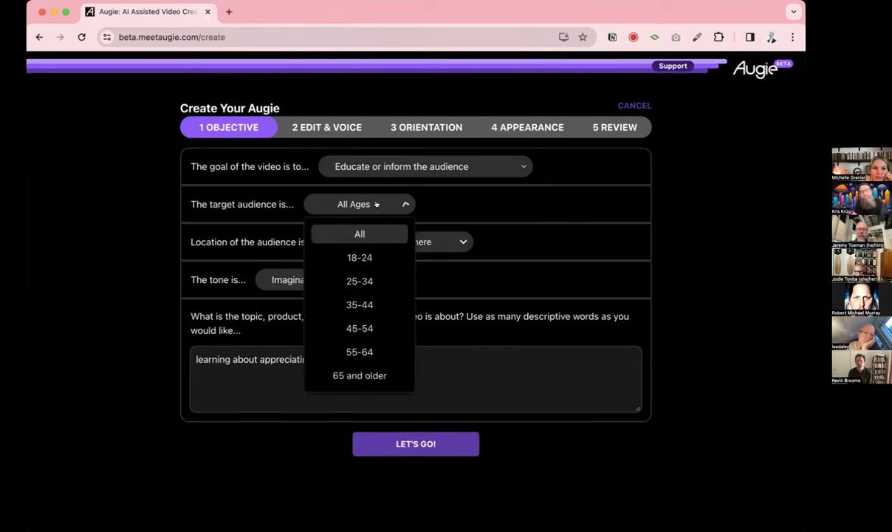
pyautogui.click(353, 256)
pyautogui.click(484, 282)
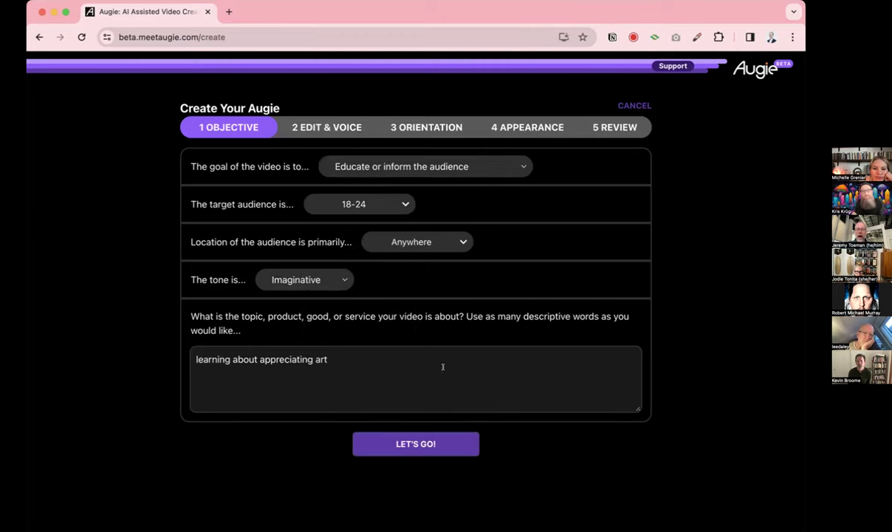
pyautogui.click(427, 446)
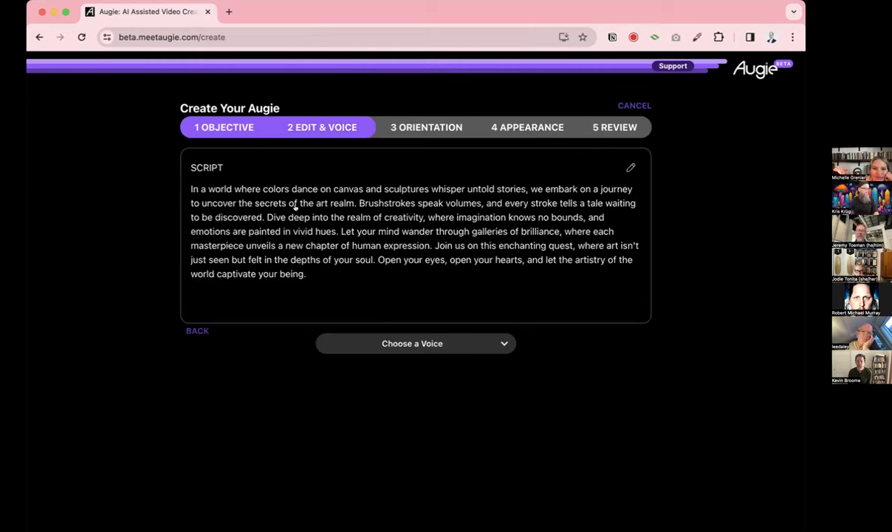
# Record a short test take of the script with the Record yourself option and discard it
pyautogui.click(504, 344)
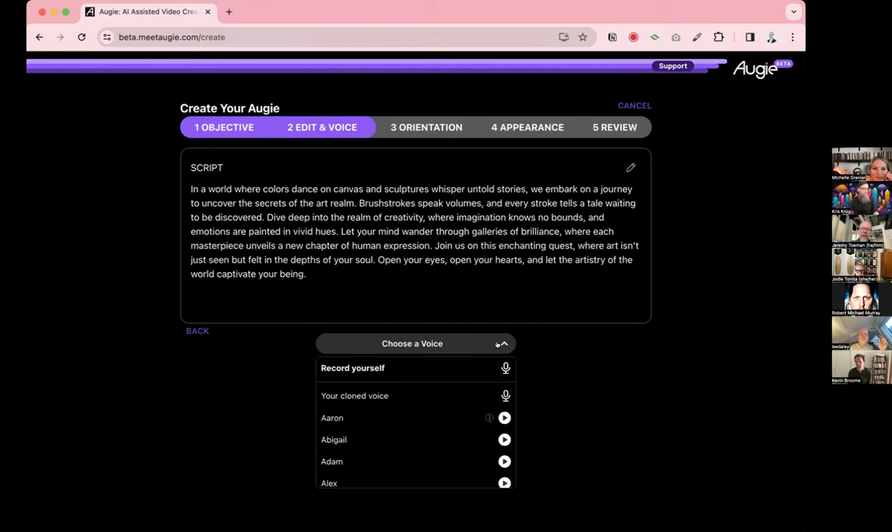
pyautogui.click(369, 366)
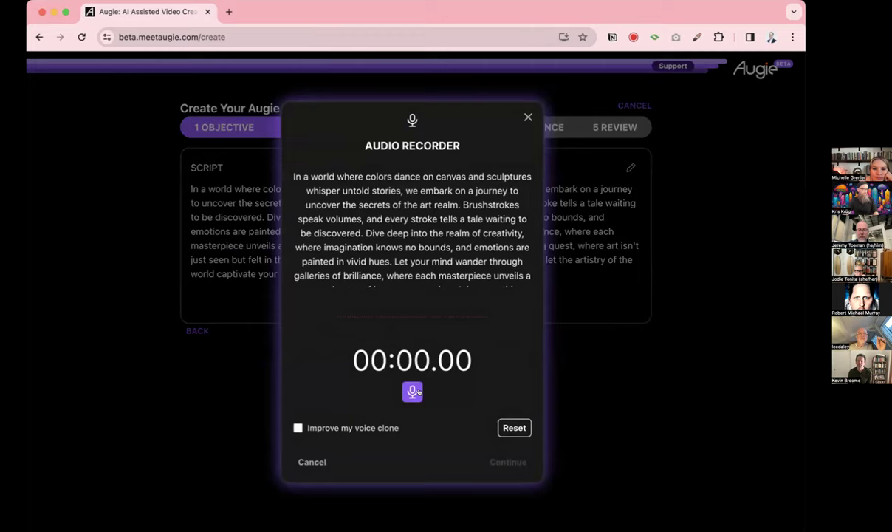
pyautogui.click(411, 391)
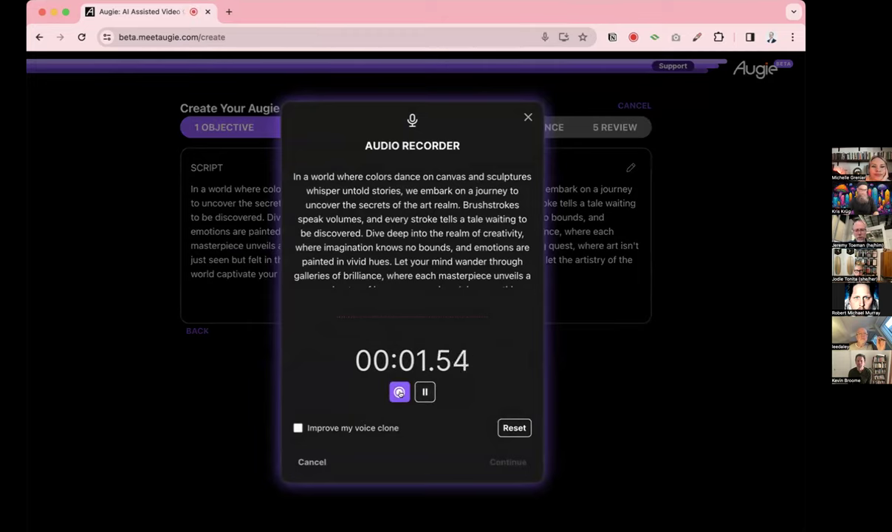
pyautogui.click(399, 391)
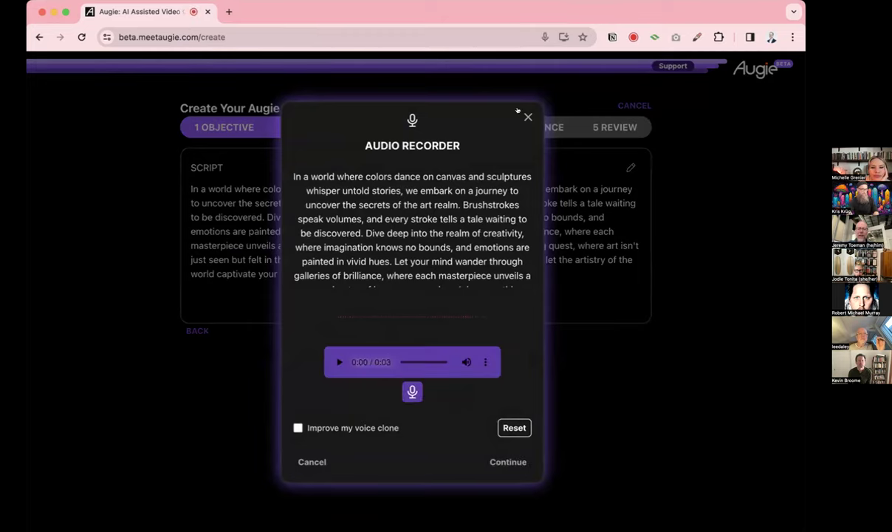
pyautogui.click(526, 117)
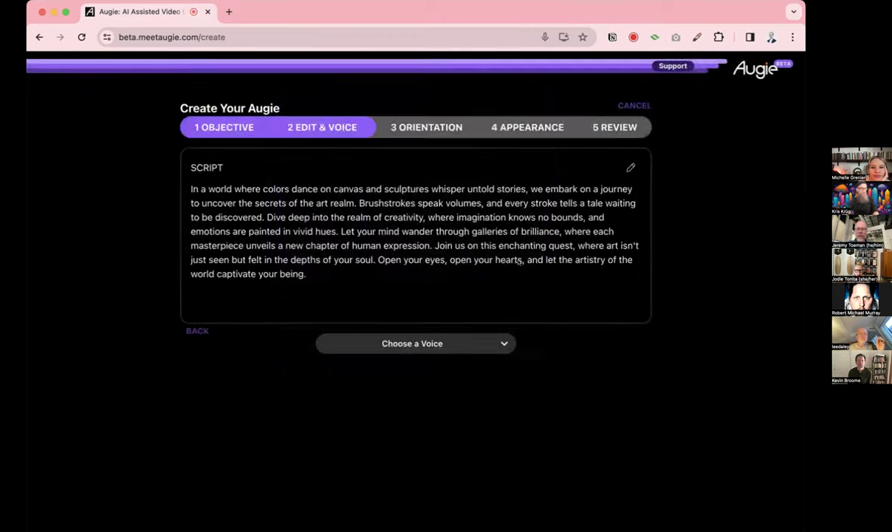
# Set the script's narration to your cloned voice
pyautogui.click(486, 344)
pyautogui.scroll(-1, 414, 391)
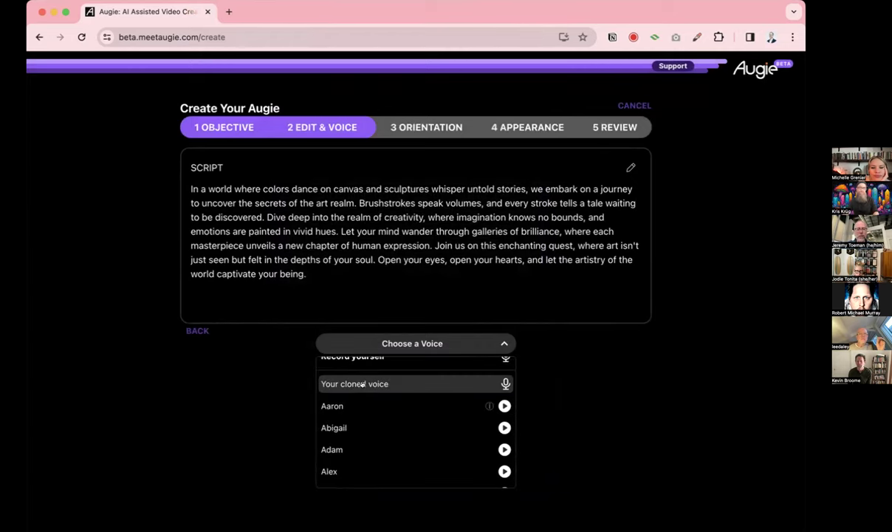
pyautogui.click(362, 384)
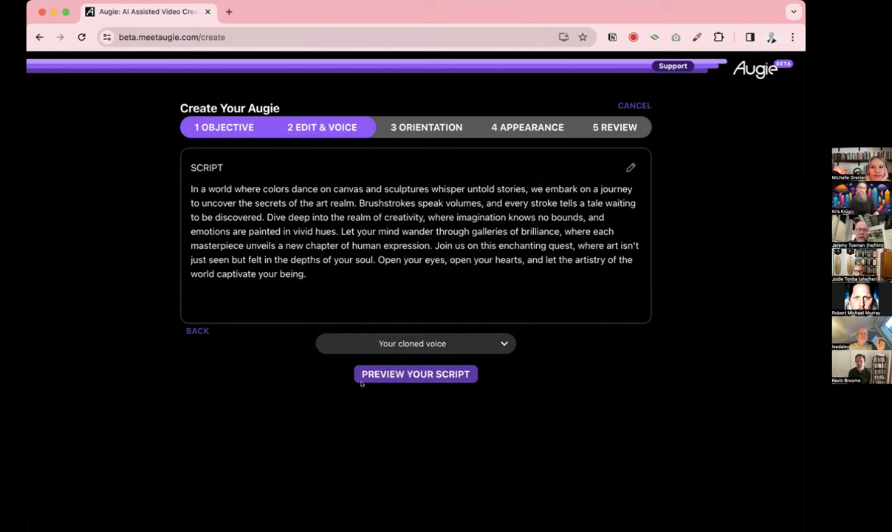
# Generate the script's cloned-voice preview, listen to its opening seconds, and accept the narration
pyautogui.click(408, 375)
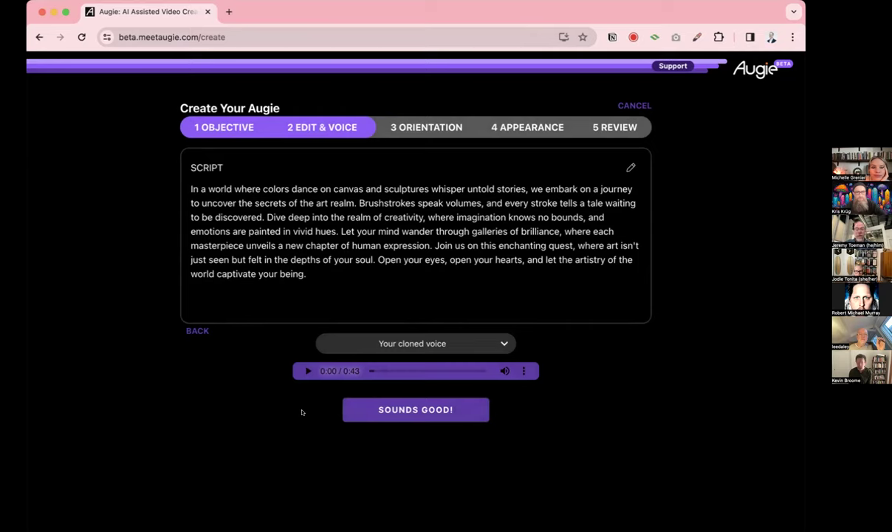
pyautogui.click(306, 370)
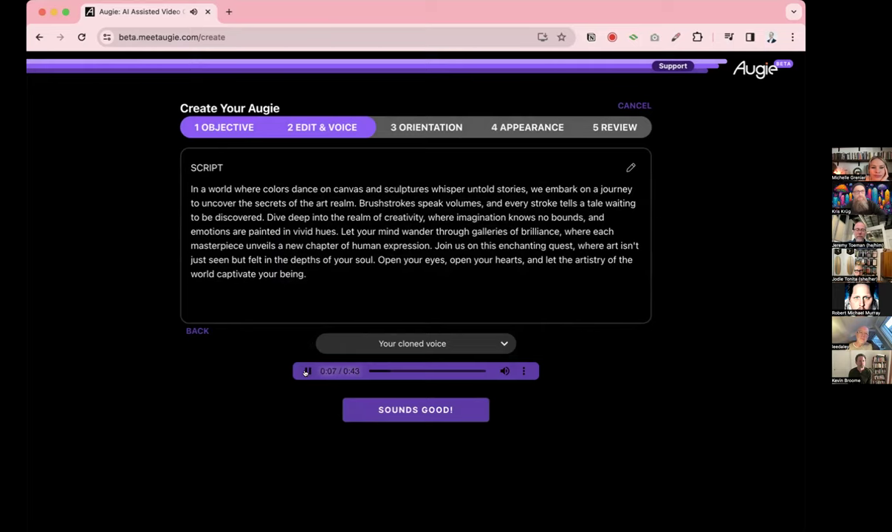
pyautogui.click(305, 371)
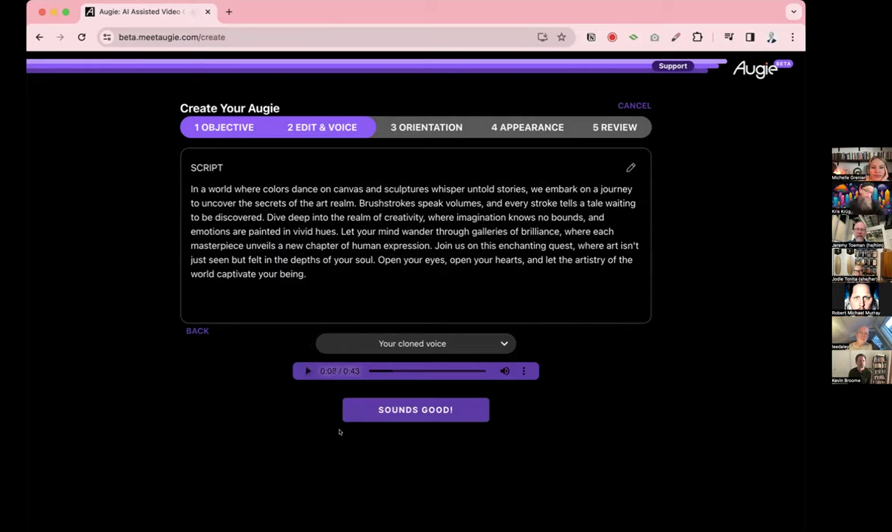
pyautogui.click(414, 408)
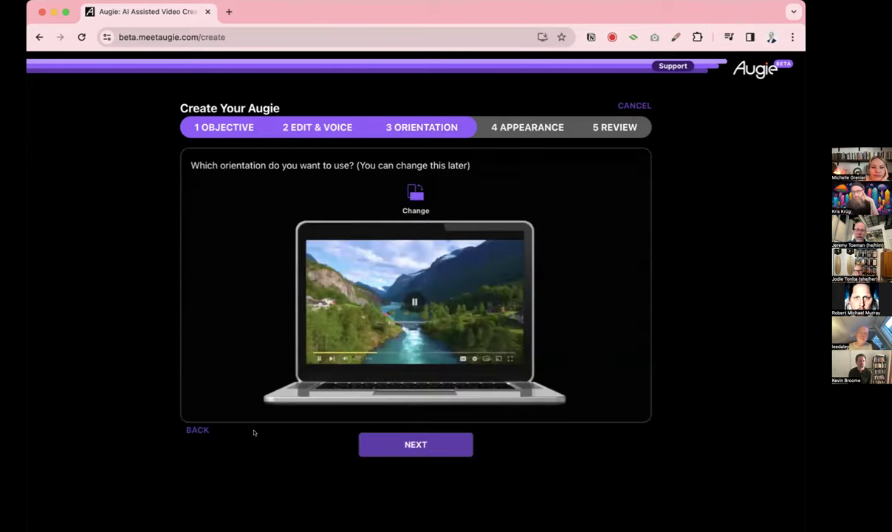
# Preview the portrait orientation, switch back to landscape, and confirm it for the video
pyautogui.click(412, 191)
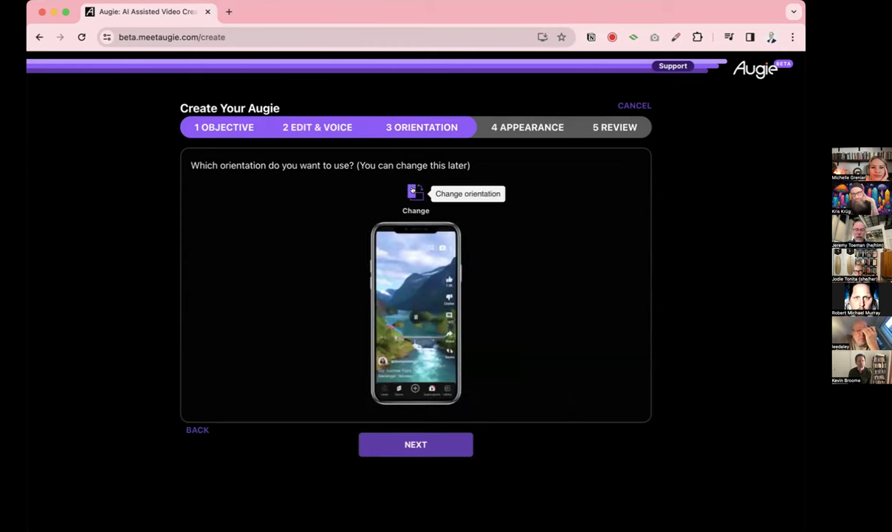
pyautogui.click(412, 191)
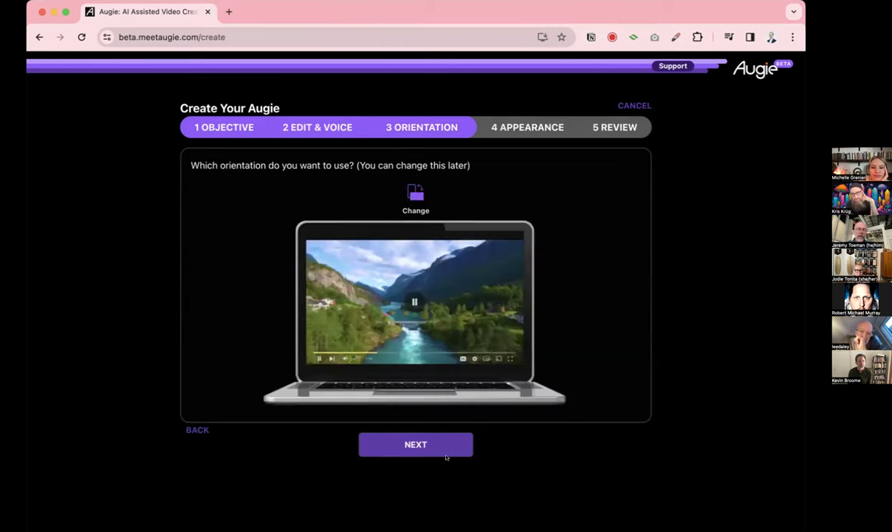
pyautogui.click(410, 444)
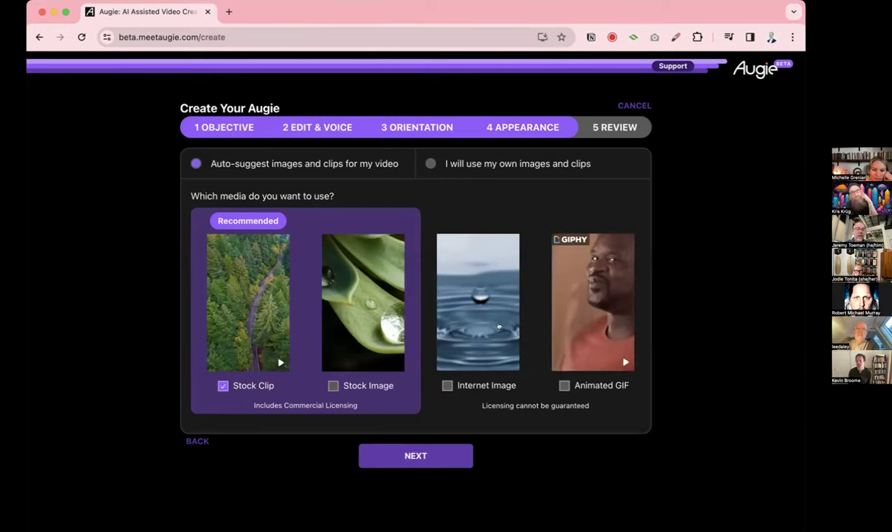
# Keep auto-suggested media with Stock Clip as the source, confirm the audio was listened to, and create the video
pyautogui.click(460, 165)
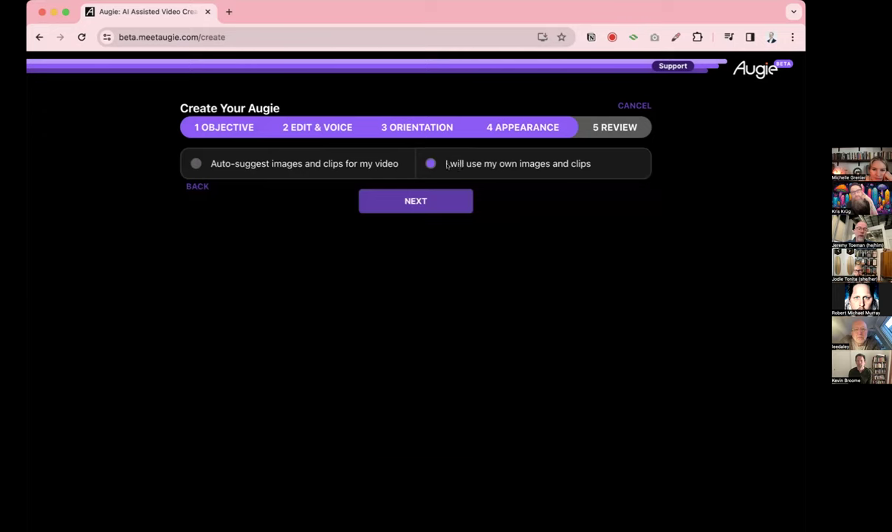
pyautogui.click(354, 166)
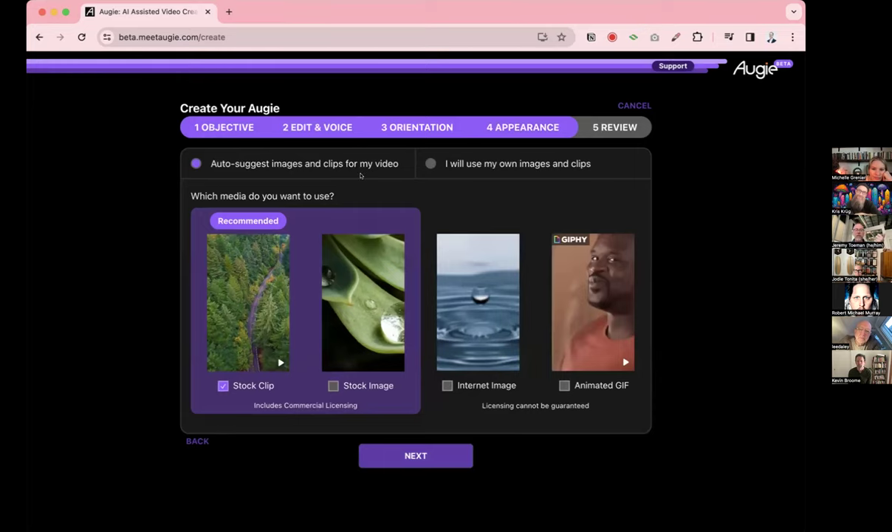
pyautogui.click(464, 455)
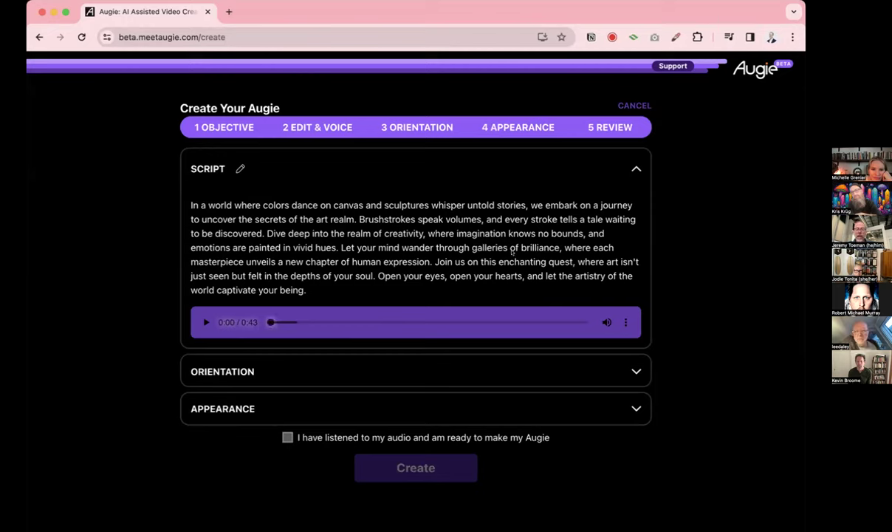
pyautogui.click(286, 438)
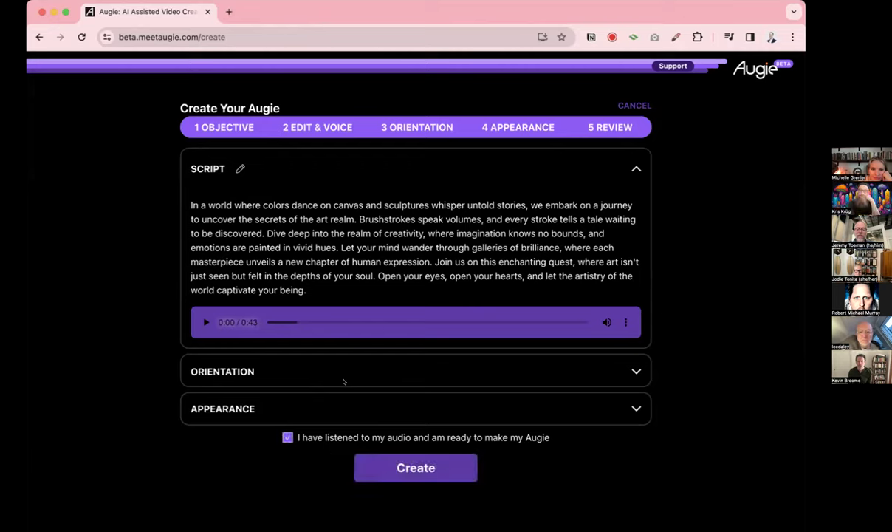
pyautogui.click(408, 469)
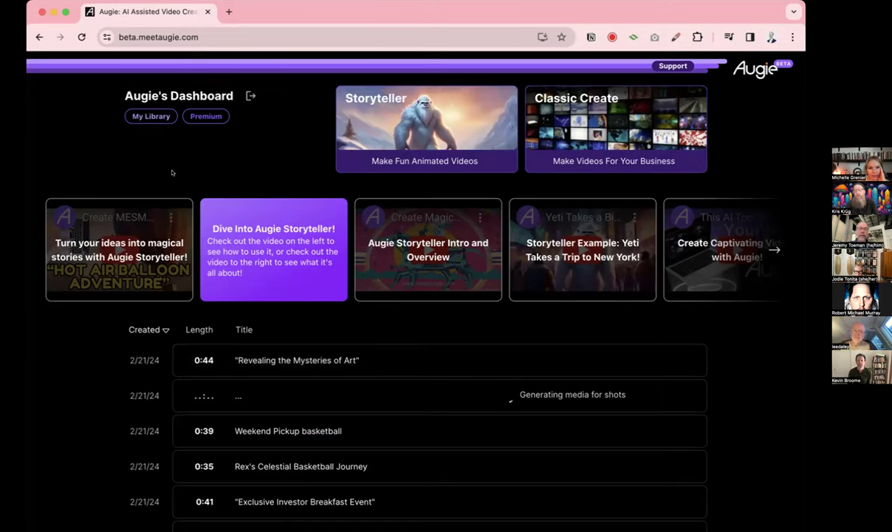
# Open the library, start Find Highlights on the uploaded 6:40 video, and search it for "car chase"
pyautogui.click(133, 108)
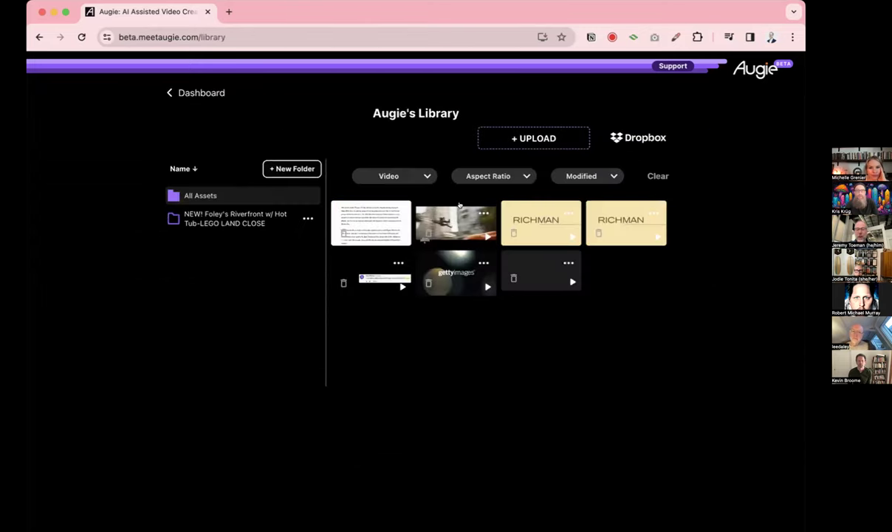
pyautogui.click(397, 262)
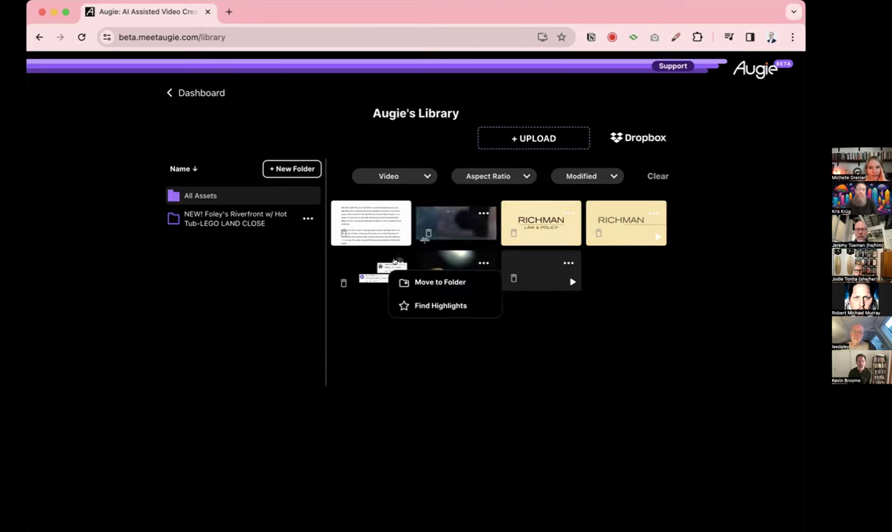
pyautogui.click(432, 305)
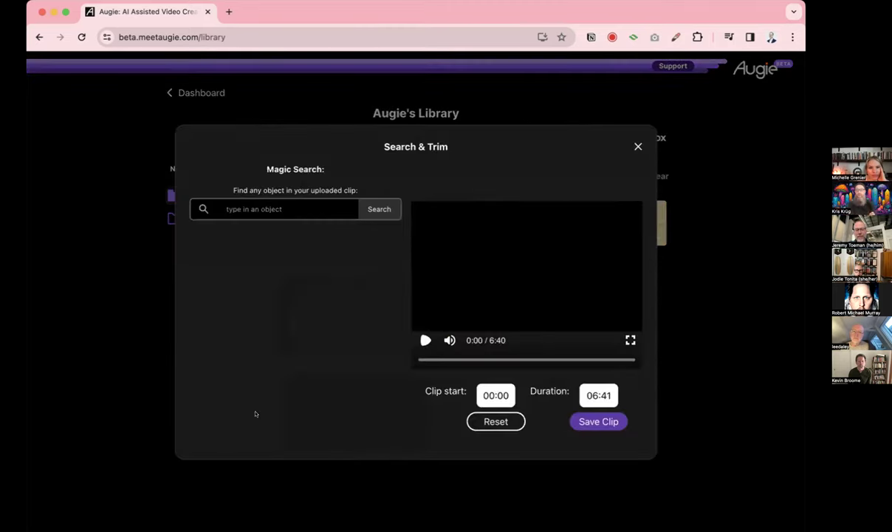
pyautogui.click(275, 208)
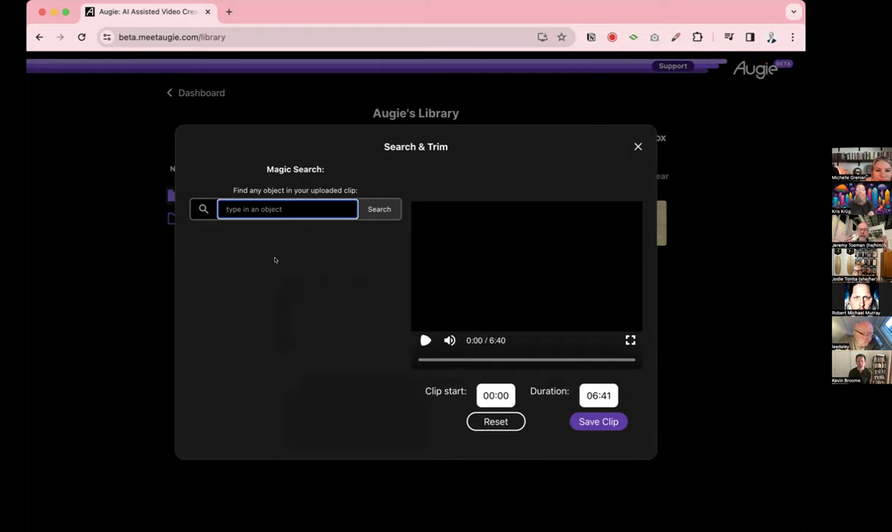
pyautogui.write('d')
pyautogui.click(362, 209)
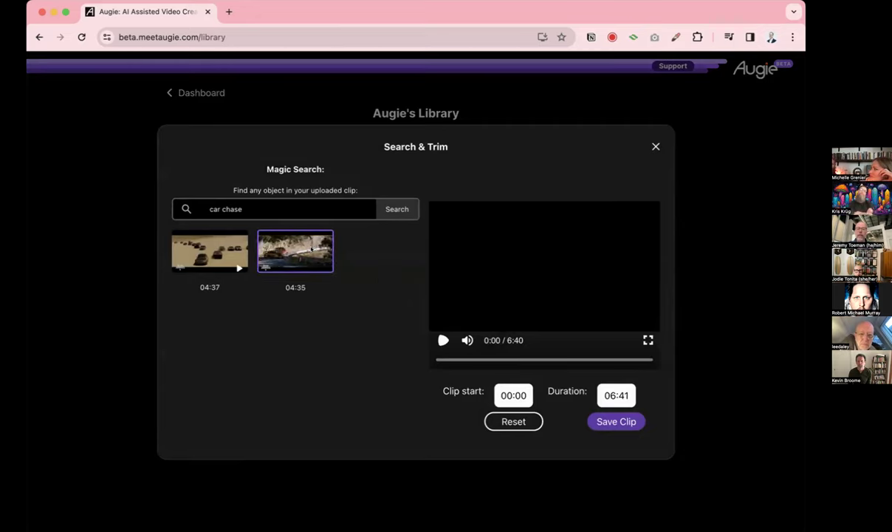
# Search the same uploaded video for "explosion" using Magic Search
pyautogui.click(301, 209)
pyautogui.press('super+a')
pyautogui.write('c')
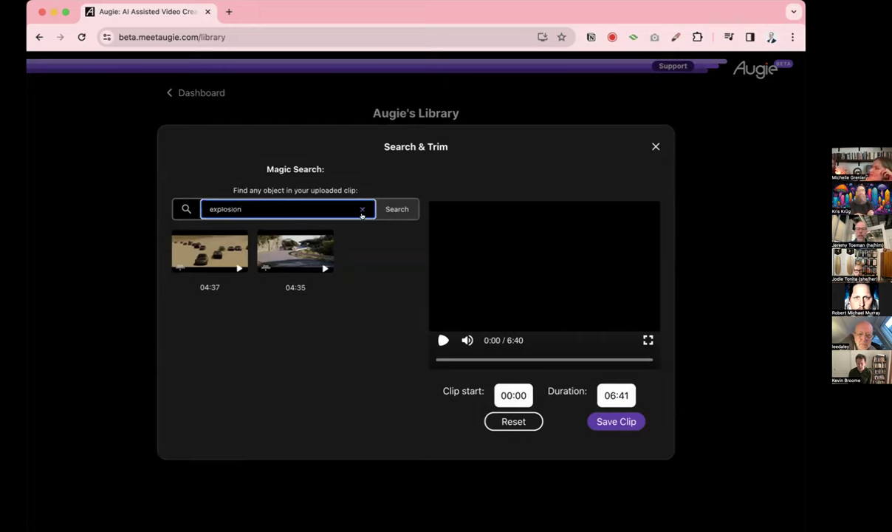
pyautogui.press('Return')
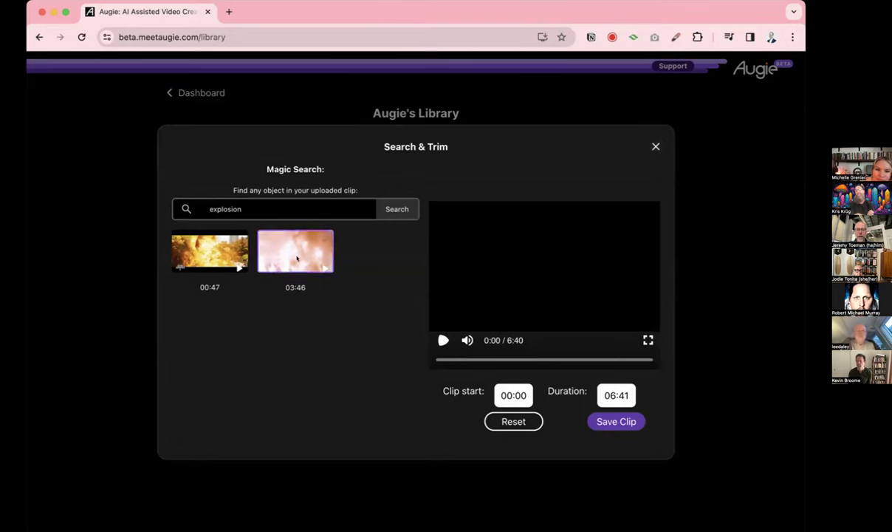
# Select the explosion highlight at 00:47, set its duration to 00:06, save the clip to the library, and close Search & Trim
pyautogui.click(222, 247)
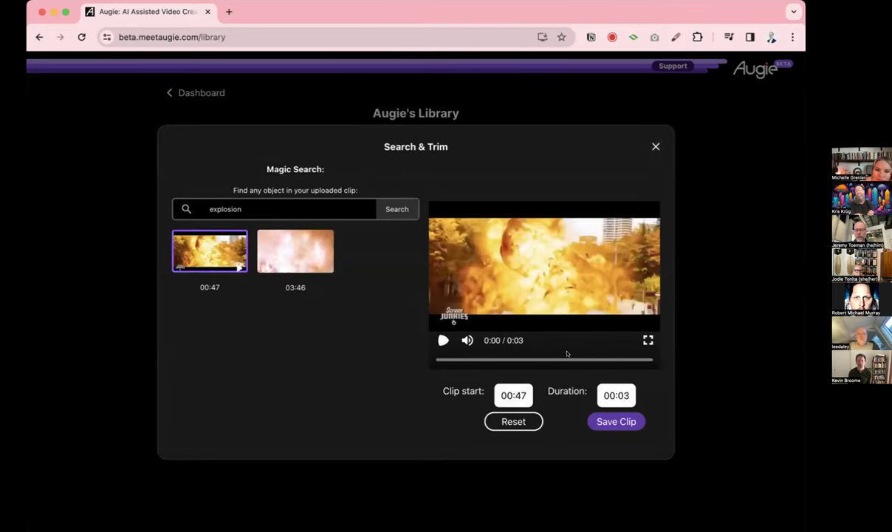
pyautogui.click(629, 396)
pyautogui.press('BackSpace')
pyautogui.write('6')
pyautogui.press('Return')
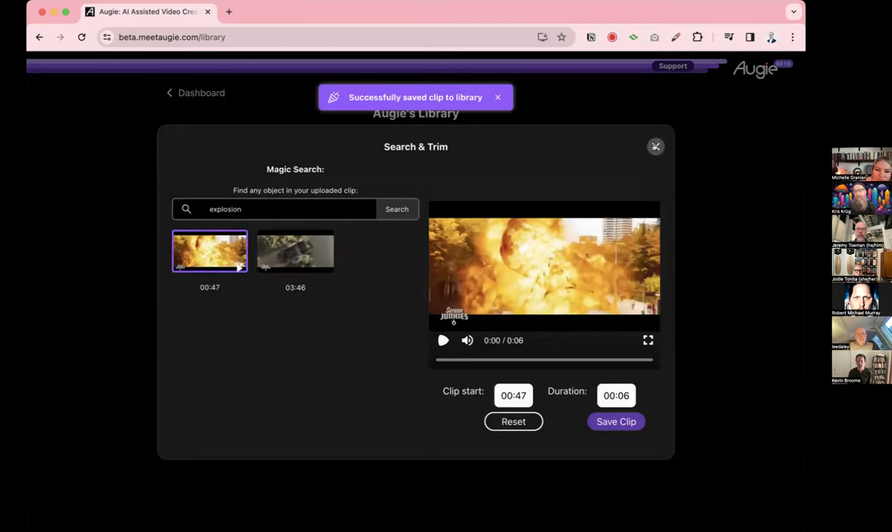
pyautogui.click(655, 145)
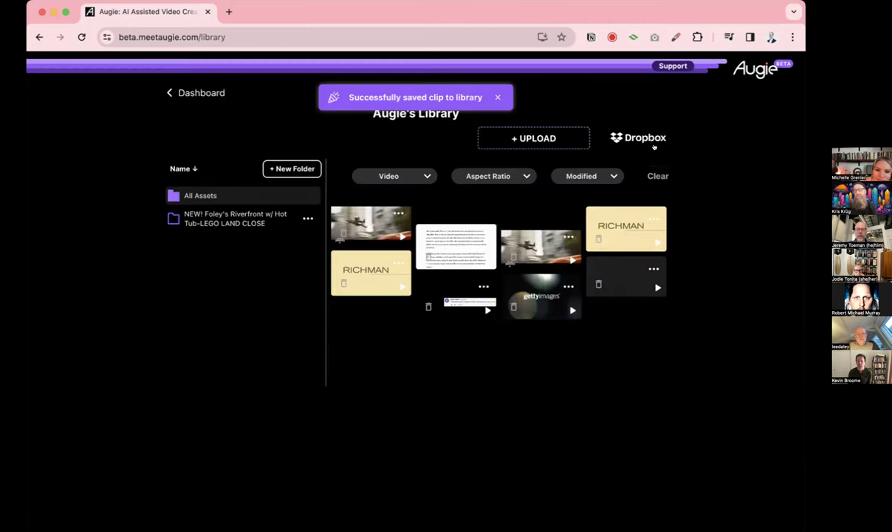
# Return to the dashboard and open "Revealing the Mysteries of Art" in the editor, passing the roughcut report
pyautogui.click(164, 90)
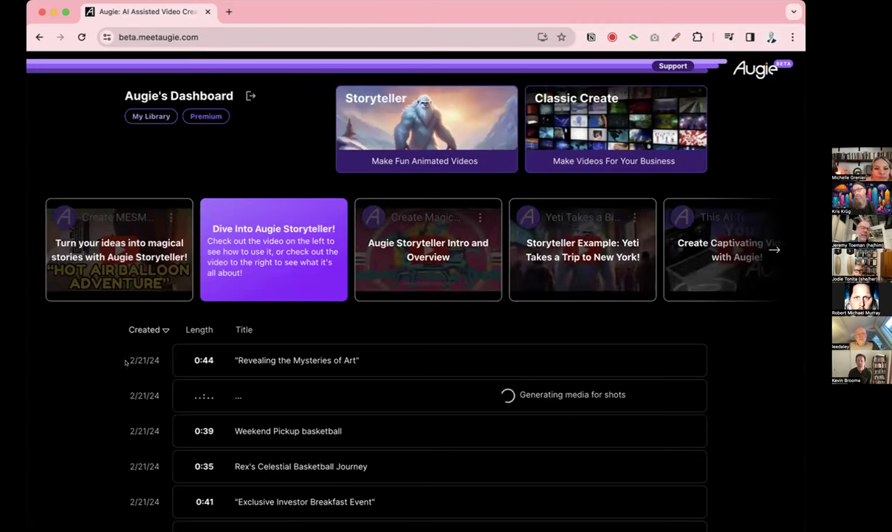
pyautogui.click(308, 356)
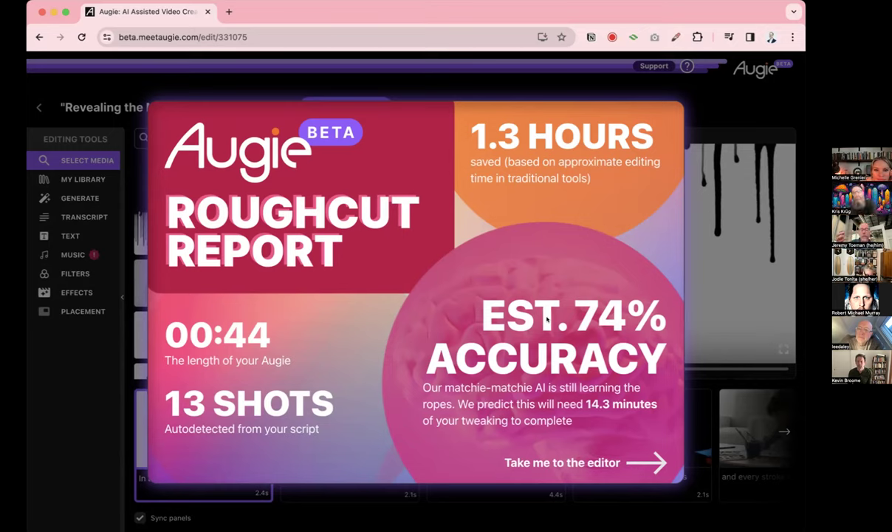
pyautogui.click(583, 461)
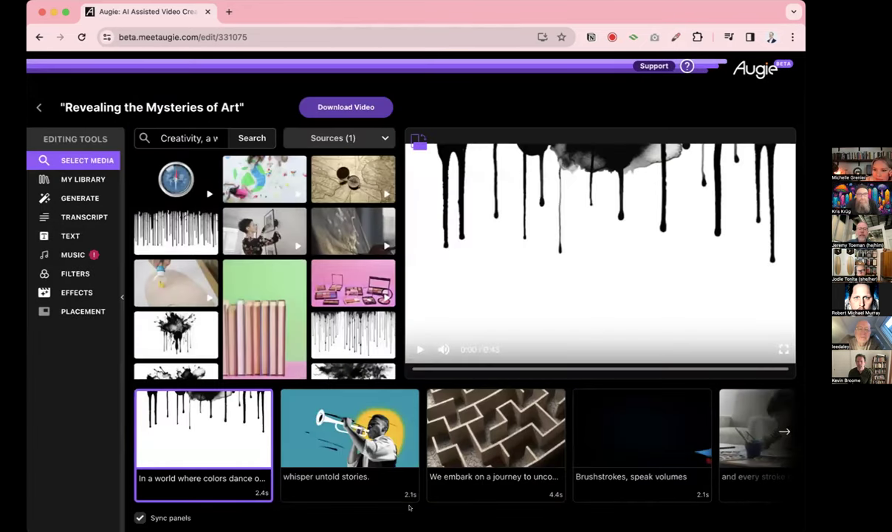
# Play the opening shots of the rough cut and pause at the "Dive deep" shot
pyautogui.click(412, 349)
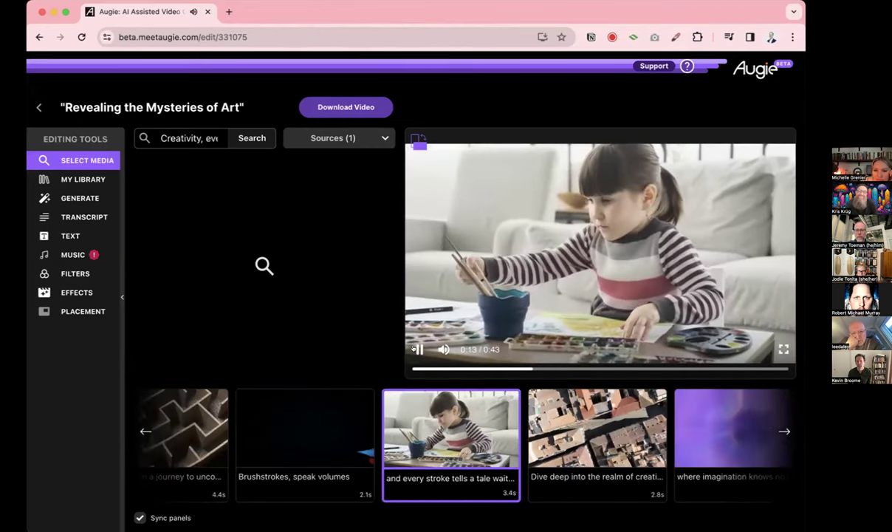
pyautogui.click(417, 348)
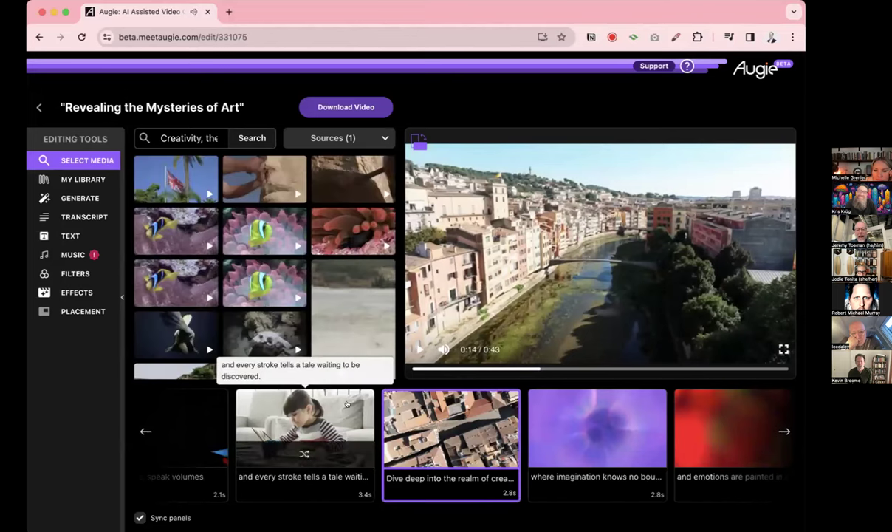
pyautogui.hscroll(-6, 328, 395)
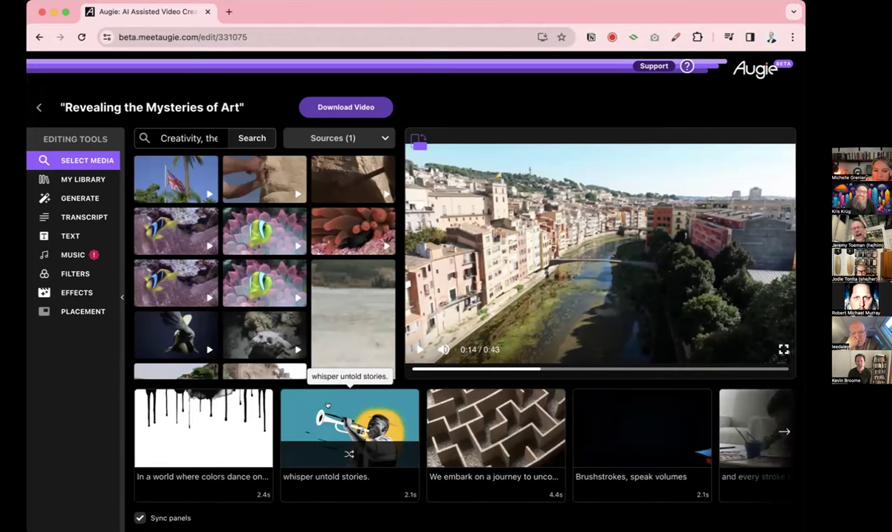
# Replace the media of the first shot, "In a world where colors dance", with the clip of children painting a globe
pyautogui.click(224, 405)
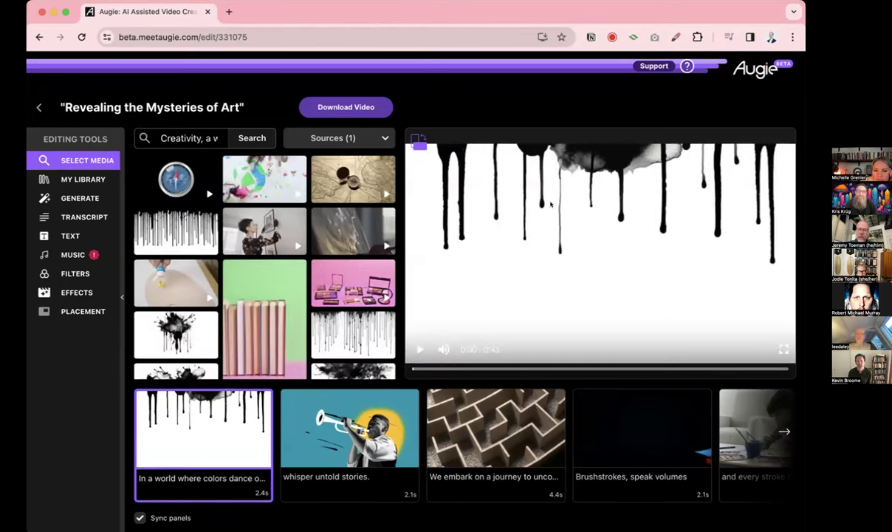
pyautogui.click(266, 184)
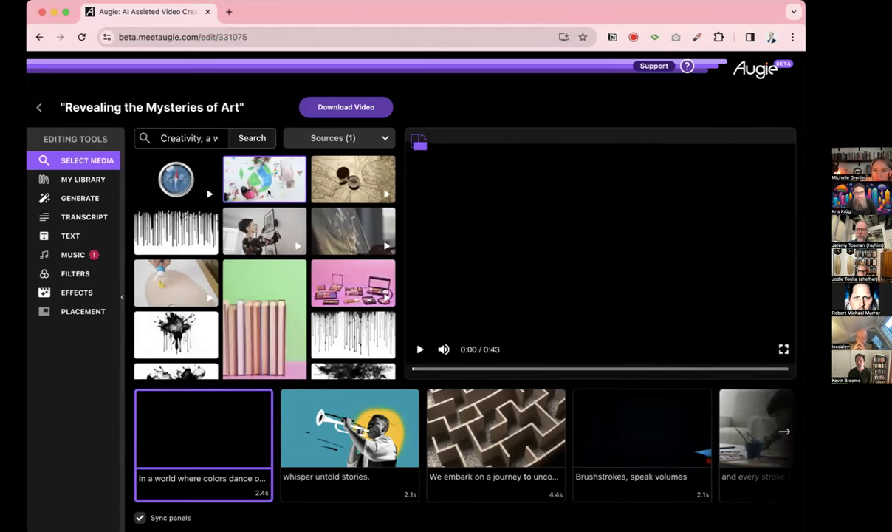
pyautogui.scroll(-3, 267, 255)
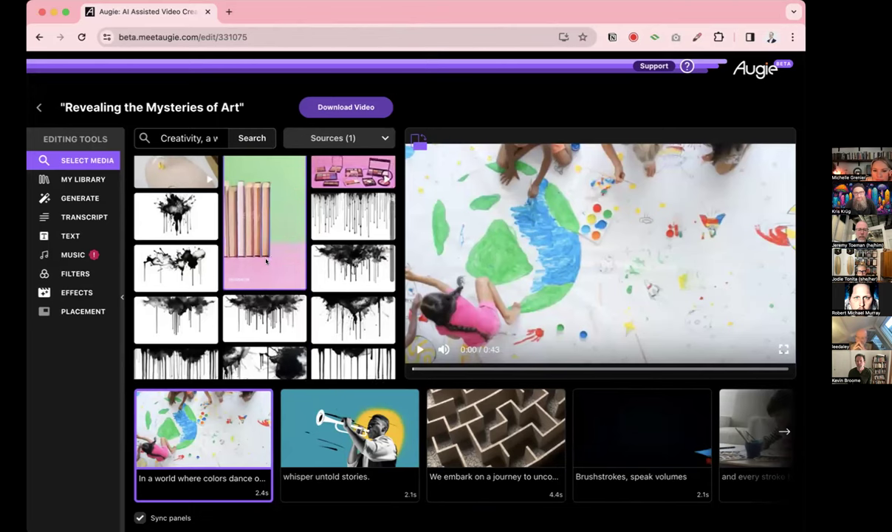
# Search stock media for "blank canvas" and set the first shot to the clip of a brush applying blue paint
pyautogui.tripleClick(197, 137)
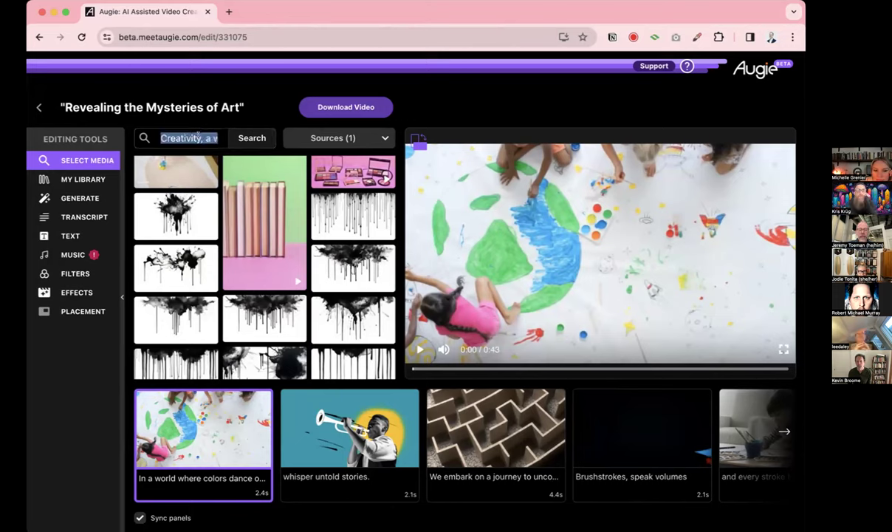
pyautogui.write('blank canvas')
pyautogui.click(249, 136)
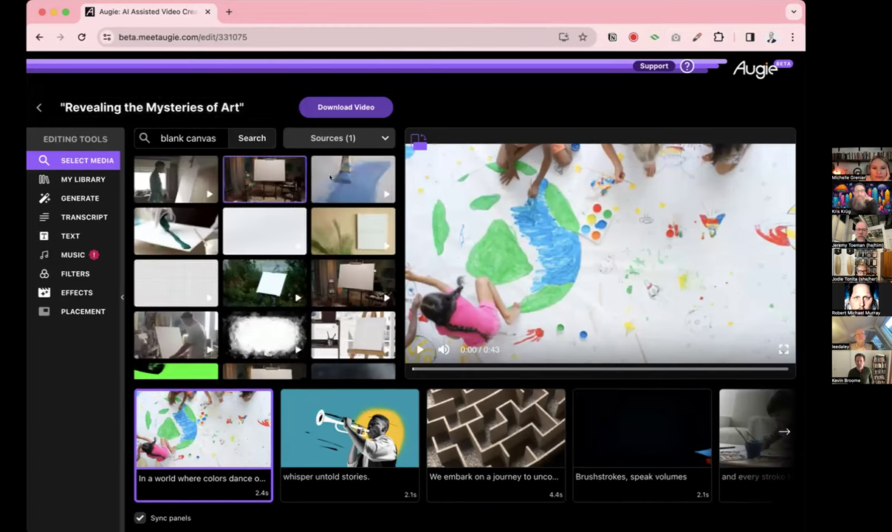
pyautogui.click(332, 176)
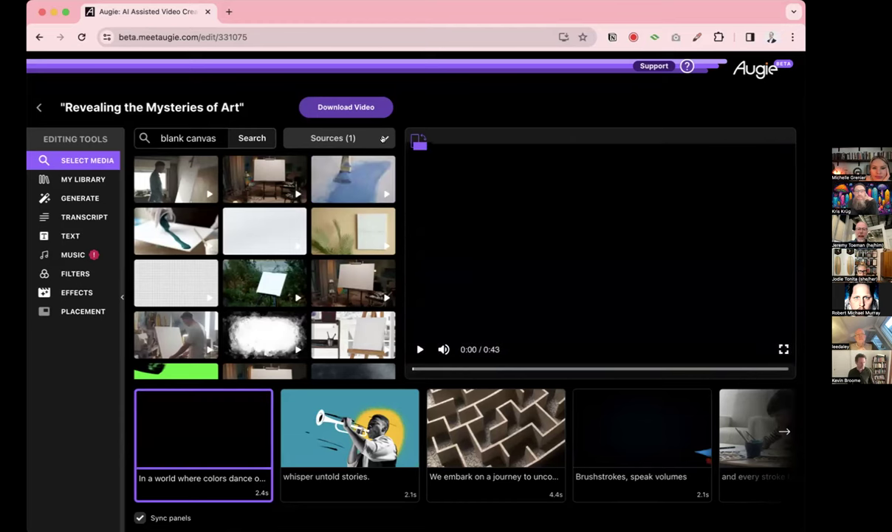
# Try Animated Gif as the media source for the "blank canvas" search and restore Premium Clips as the only source
pyautogui.click(384, 139)
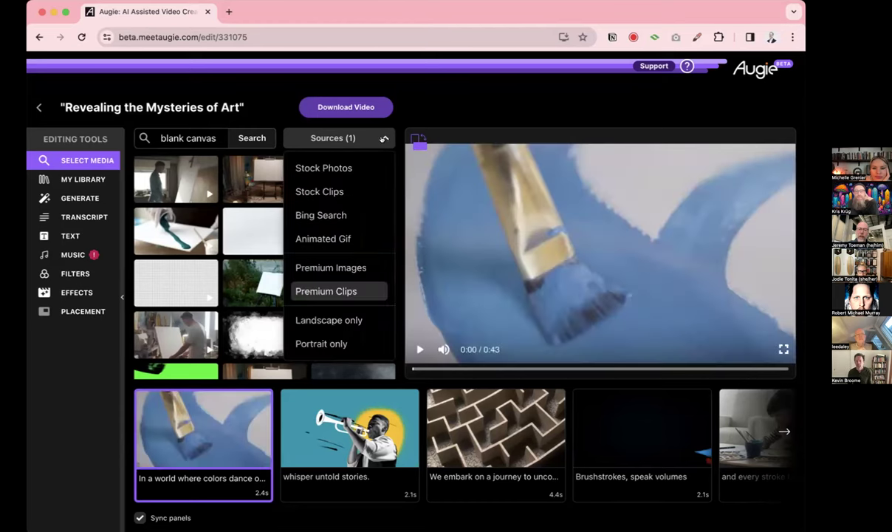
pyautogui.click(325, 237)
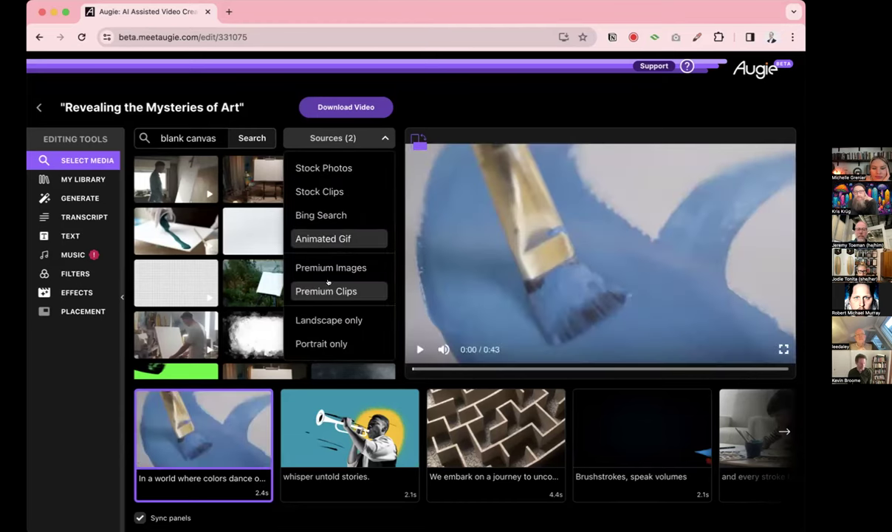
pyautogui.click(314, 290)
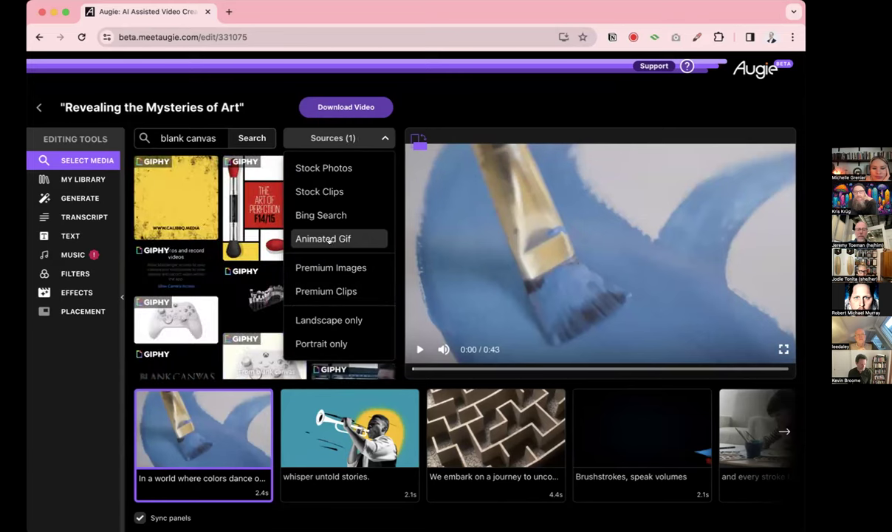
pyautogui.click(316, 290)
pyautogui.click(362, 238)
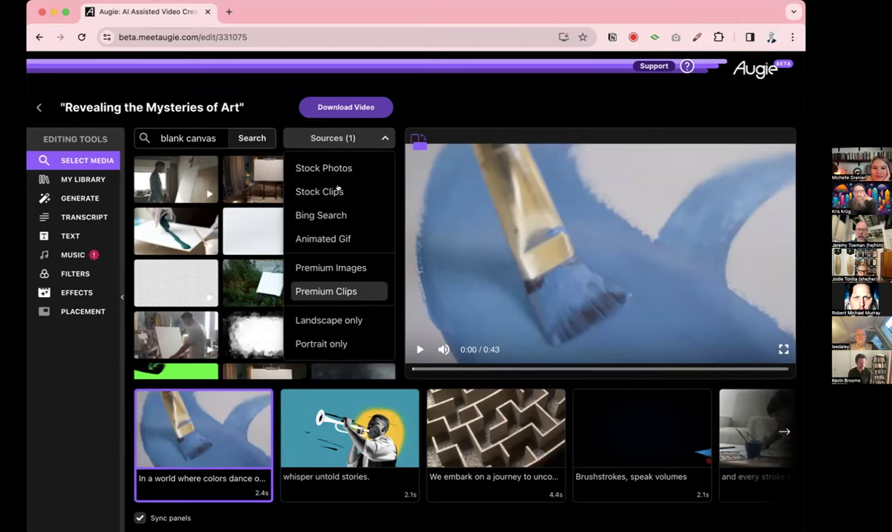
pyautogui.click(473, 107)
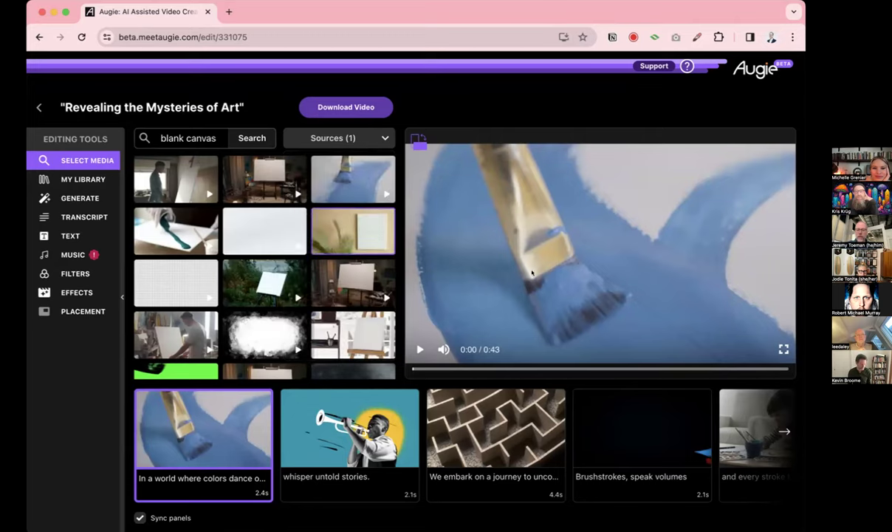
# Search stock media for "statues" and set the "whisper untold stories." shot to the black-and-white clip of the thinking statue
pyautogui.click(344, 417)
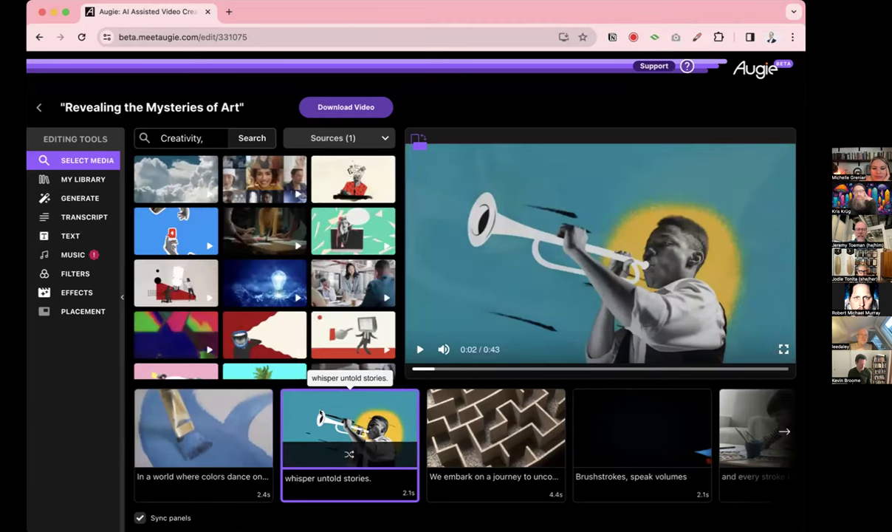
pyautogui.tripleClick(179, 133)
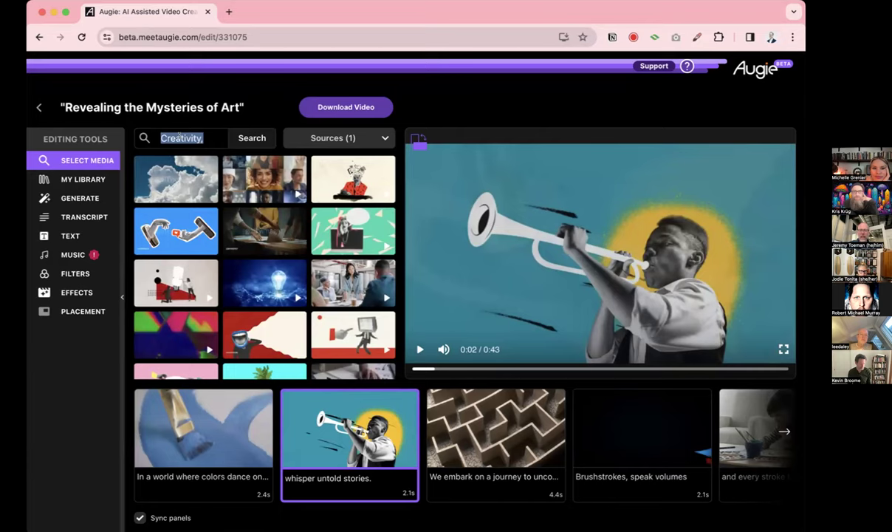
pyautogui.write('statues')
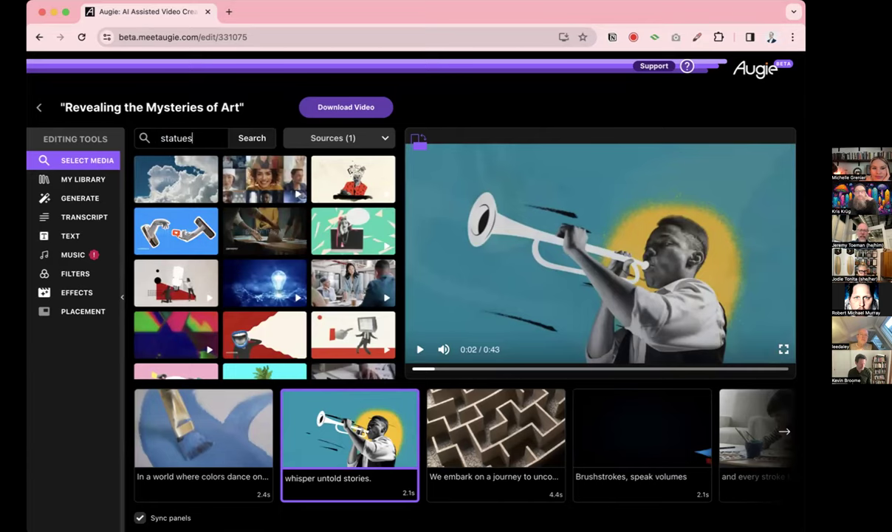
pyautogui.press('Return')
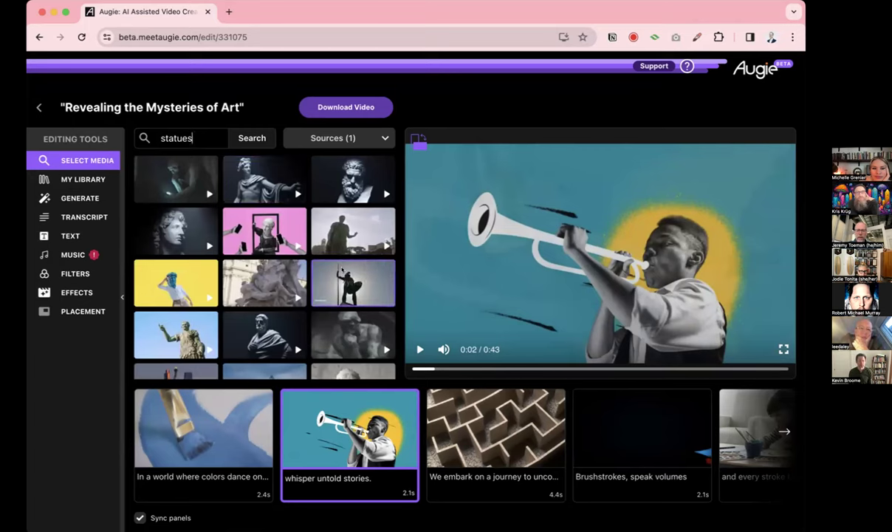
pyautogui.scroll(-2, 341, 268)
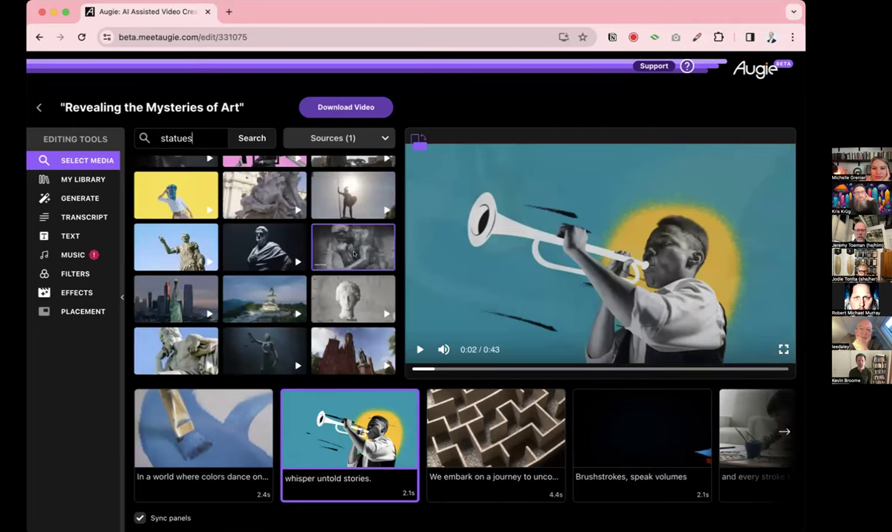
pyautogui.click(353, 253)
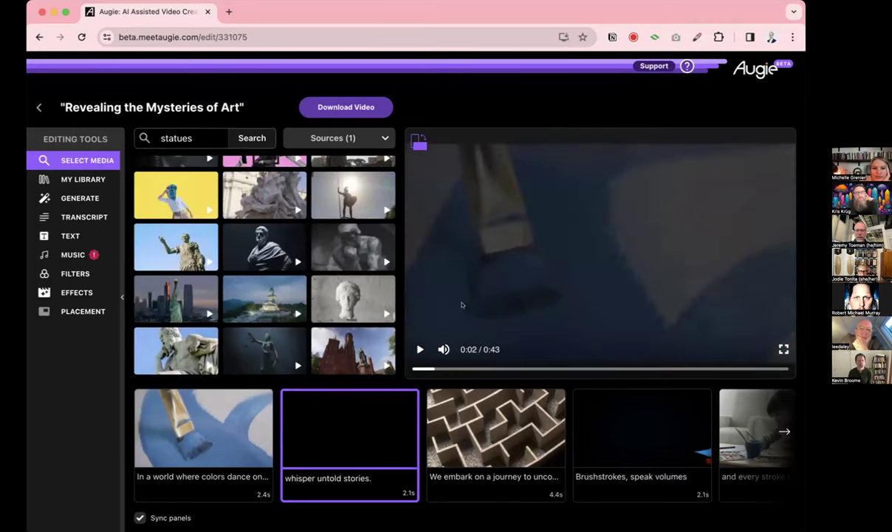
# Select the third shot, "We embark on a journey", and browse stock media for "journey"
pyautogui.click(460, 424)
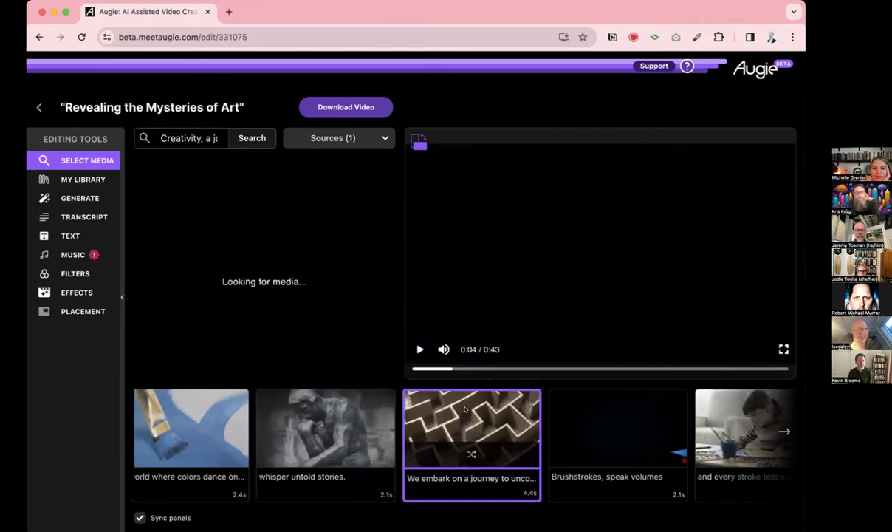
pyautogui.tripleClick(198, 137)
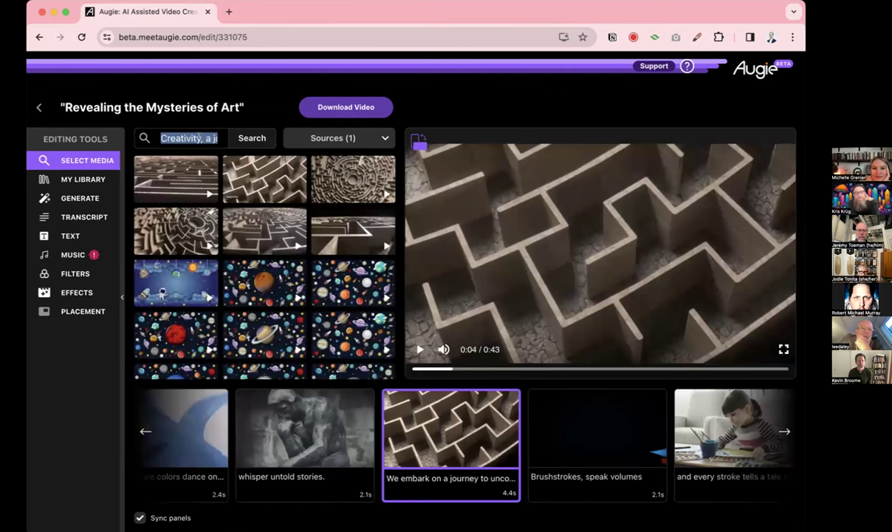
pyautogui.write('journey')
pyautogui.press('Return')
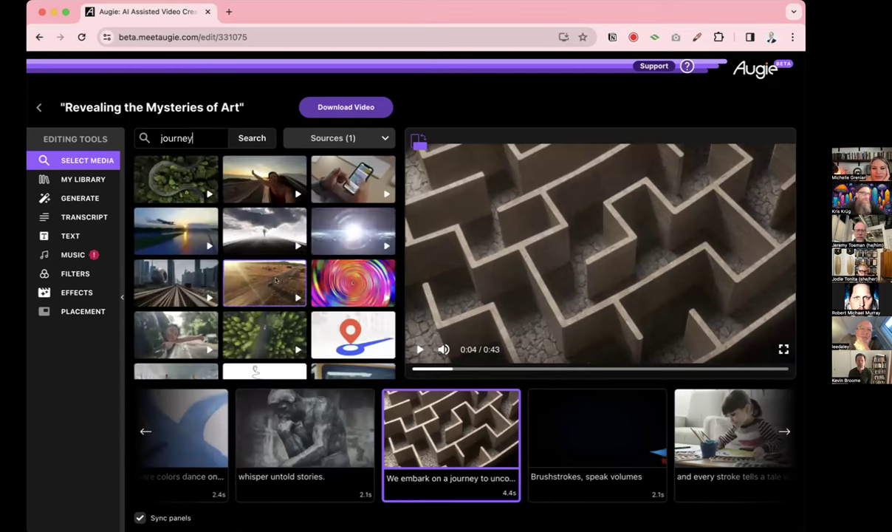
pyautogui.scroll(-2, 347, 266)
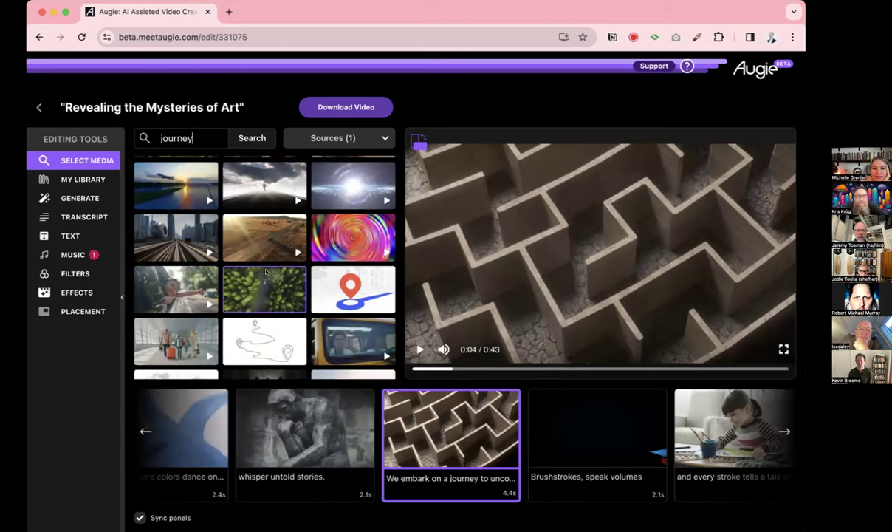
# Search stock media for "museum" and set the third shot to the clip of the white gallery hall with paintings
pyautogui.doubleClick(180, 137)
pyautogui.write('museum')
pyautogui.press('Return')
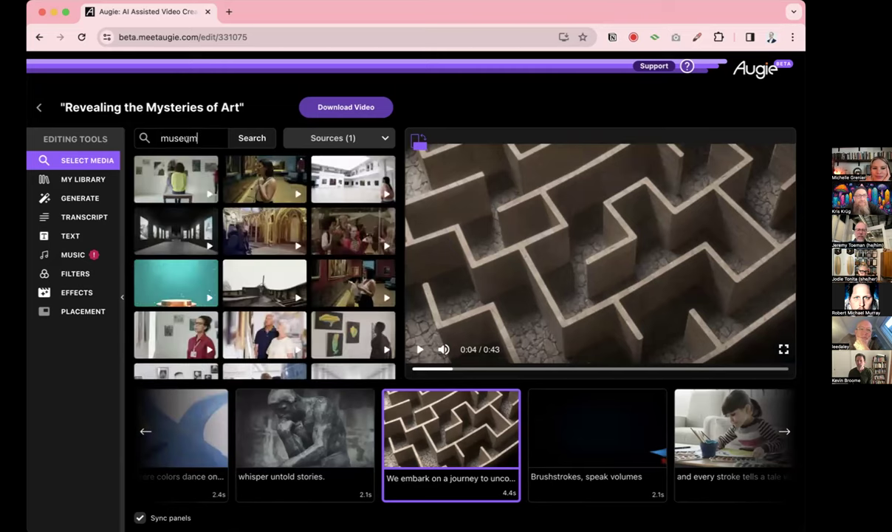
pyautogui.click(331, 173)
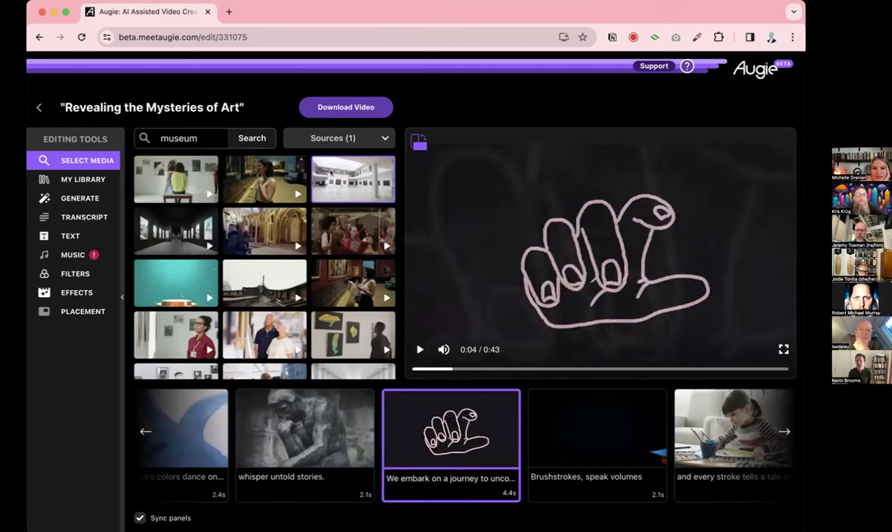
# Try the first library video on the third shot, check the upload-from-URL option, and return to the stock media results
pyautogui.click(74, 179)
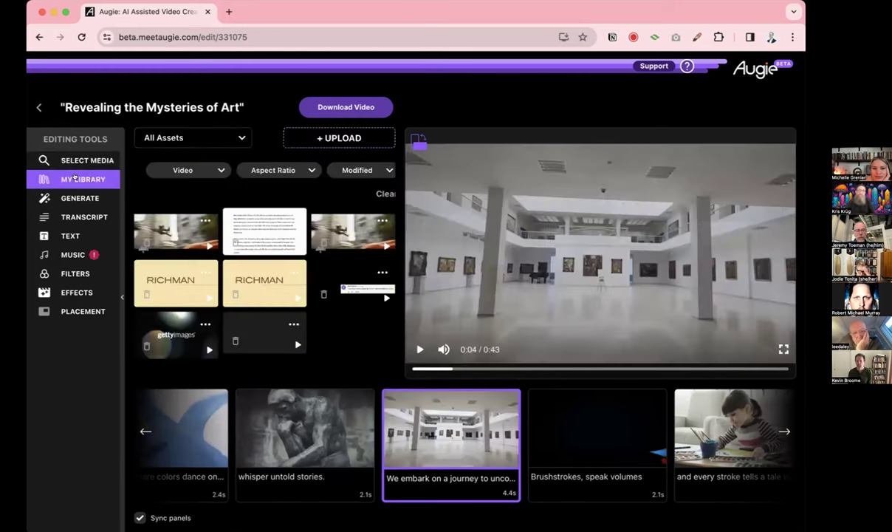
pyautogui.click(181, 229)
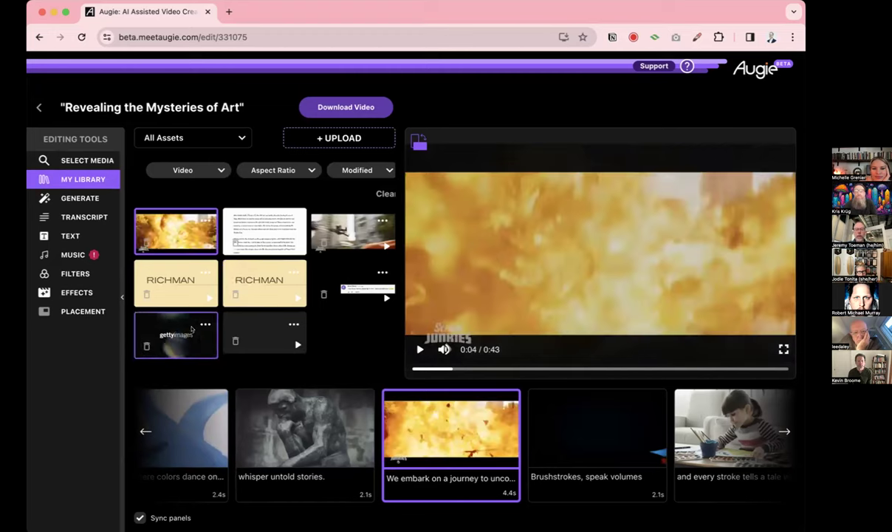
pyautogui.click(334, 138)
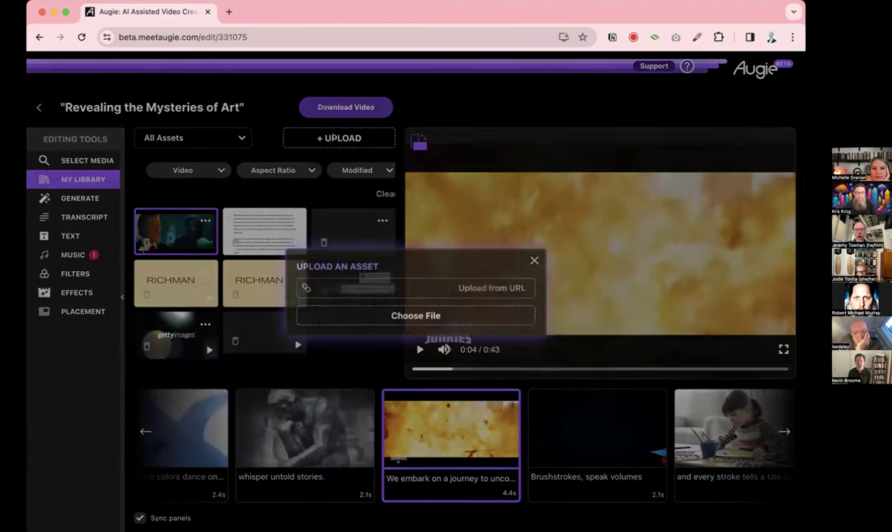
pyautogui.click(373, 288)
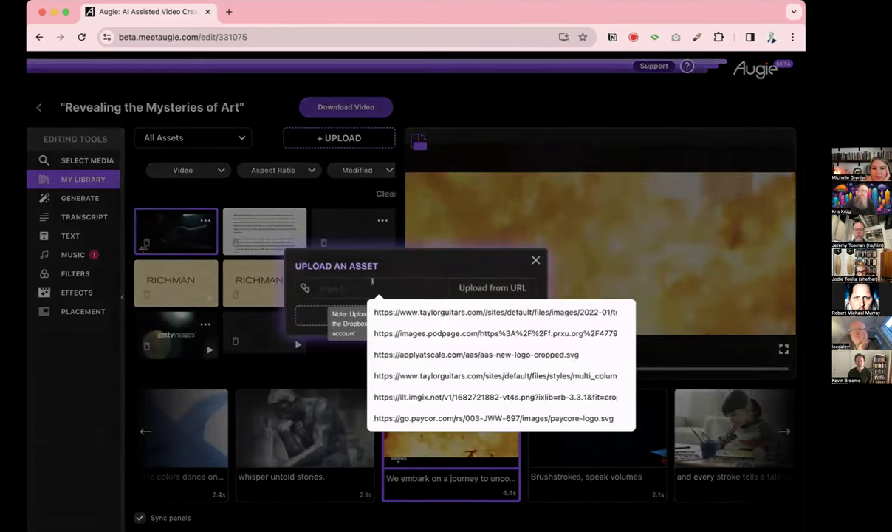
pyautogui.click(535, 259)
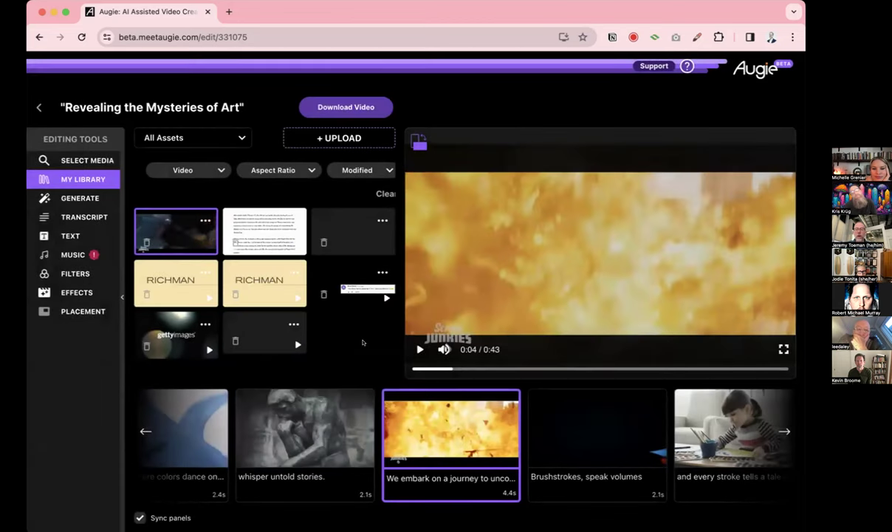
pyautogui.click(81, 161)
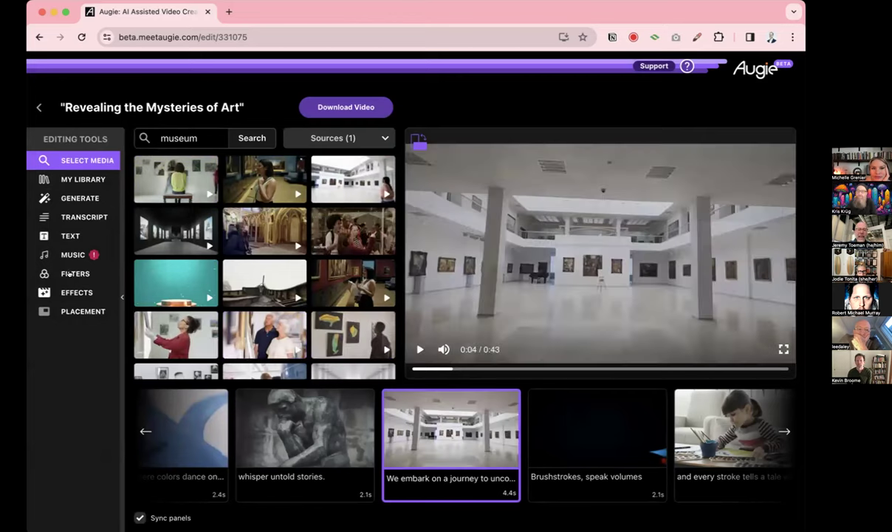
# Apply the High Saturation filter to the first shot, "In a world where colors dance"
pyautogui.click(68, 273)
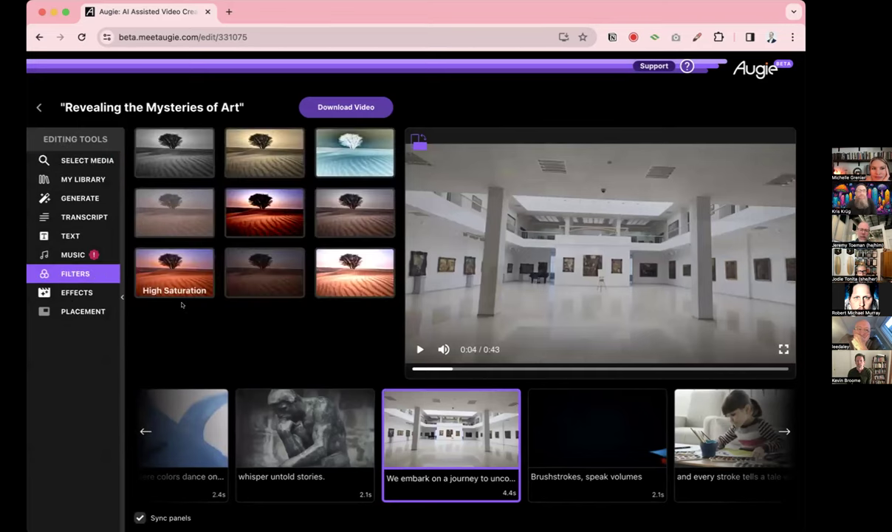
pyautogui.click(174, 261)
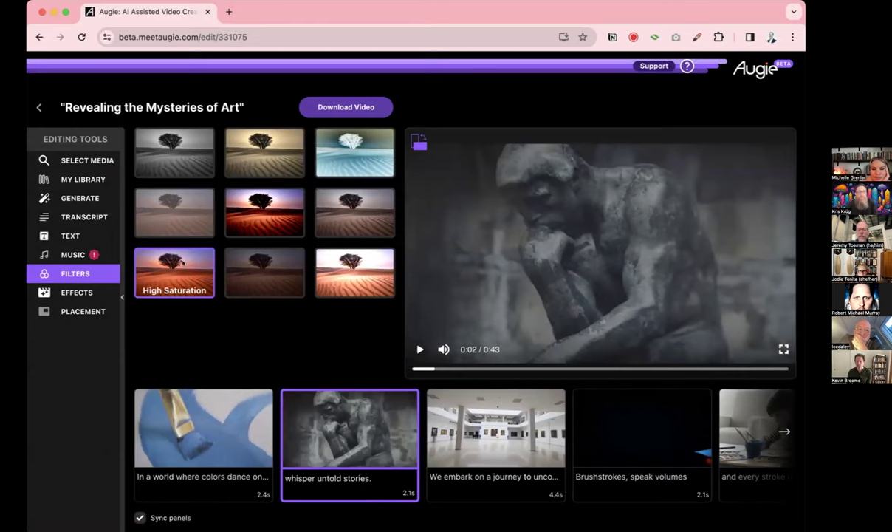
pyautogui.click(203, 425)
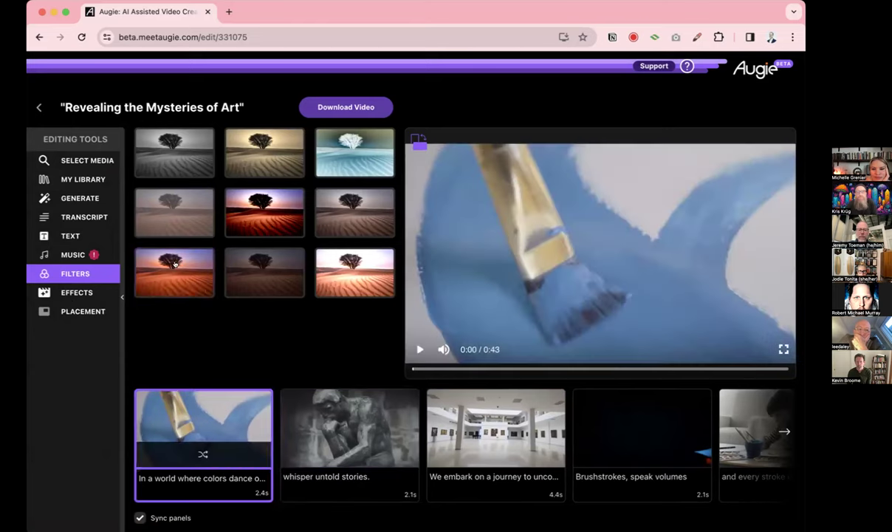
# Add the Folk / Country track "Gillicuddy - Jupiter the Blue" as the video's background music
pyautogui.click(71, 253)
pyautogui.scroll(-5, 262, 292)
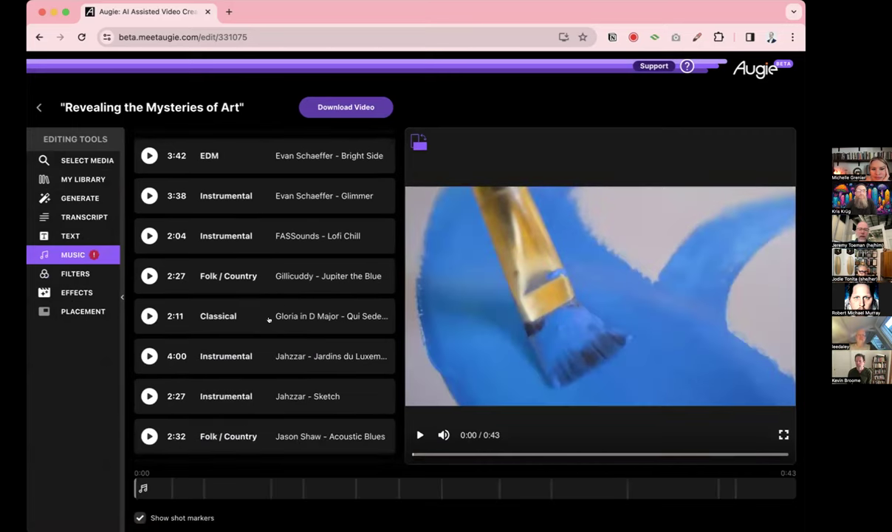
pyautogui.click(269, 277)
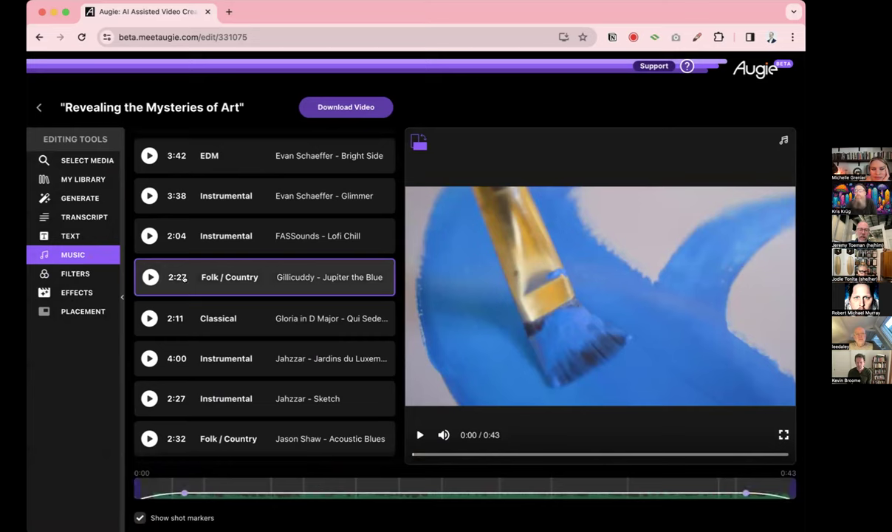
# Turn on closed captions for the entire video and set their effect to Keywords
pyautogui.click(71, 235)
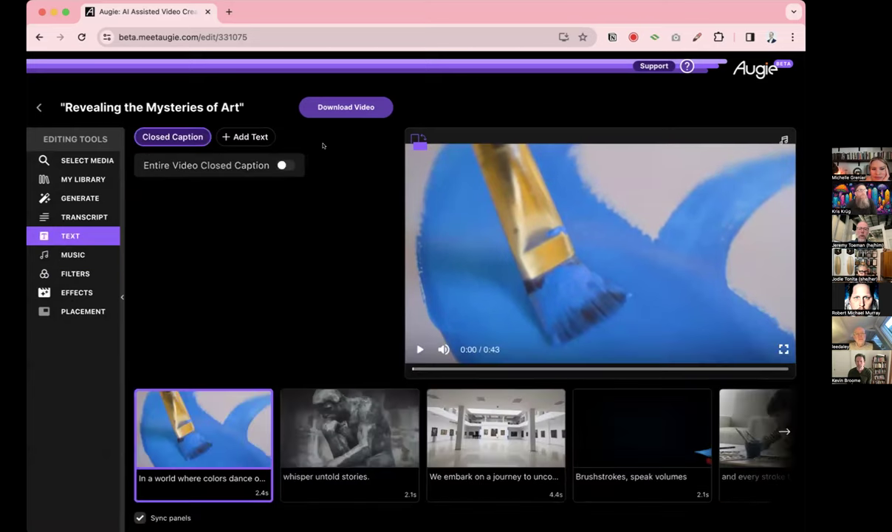
pyautogui.click(282, 165)
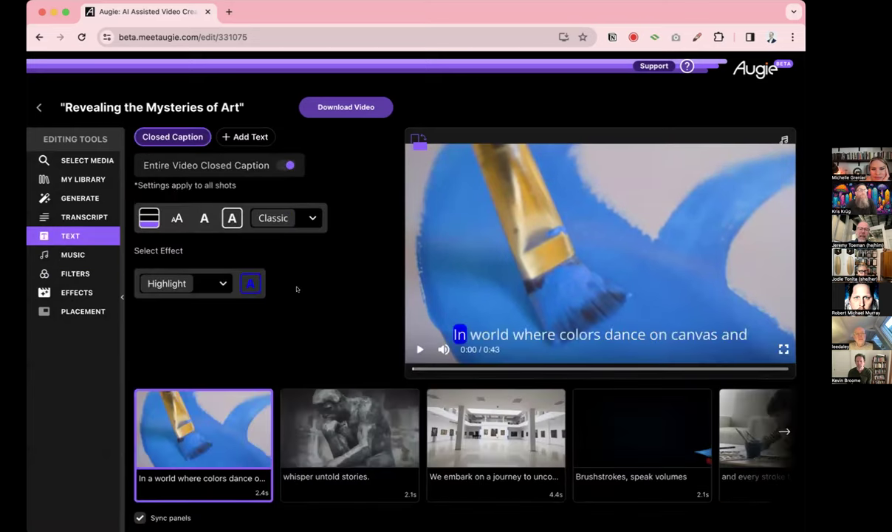
pyautogui.click(185, 283)
pyautogui.scroll(-3, 183, 227)
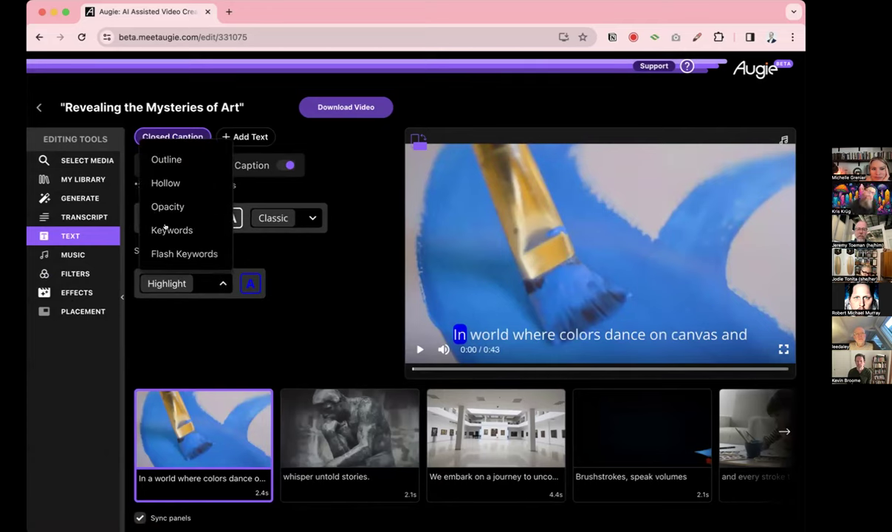
pyautogui.click(167, 229)
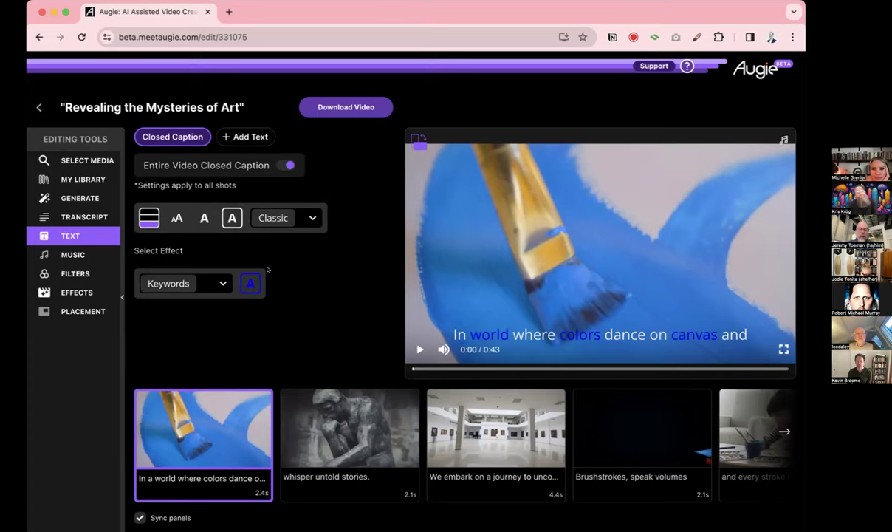
# Style the closed captions with red keywords, a white background and green text, and preview the opening shots
pyautogui.click(249, 283)
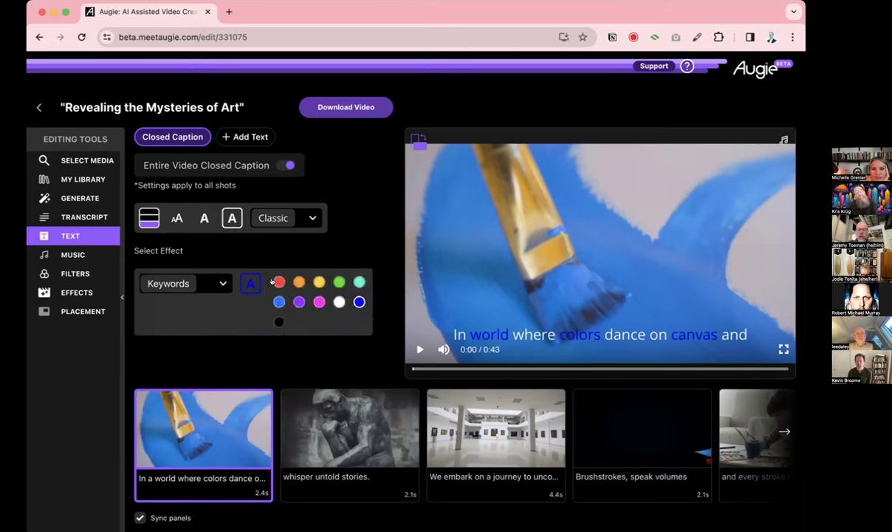
pyautogui.click(279, 281)
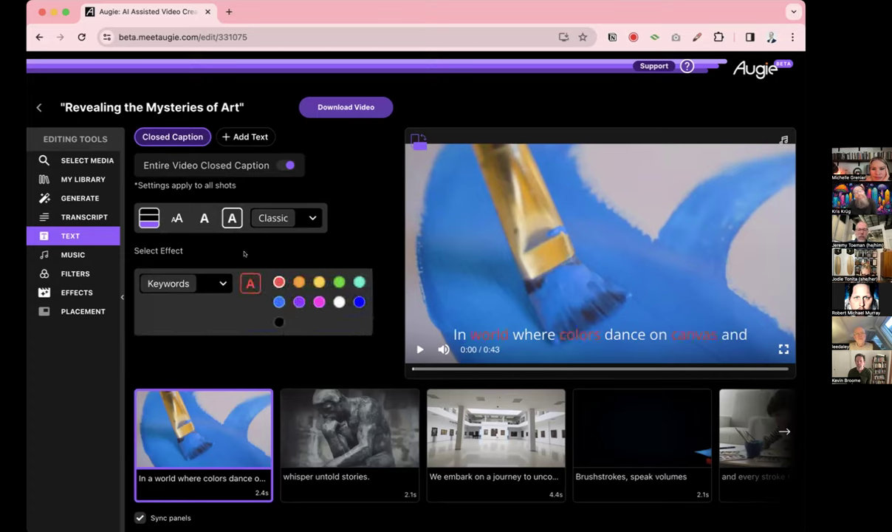
pyautogui.click(204, 218)
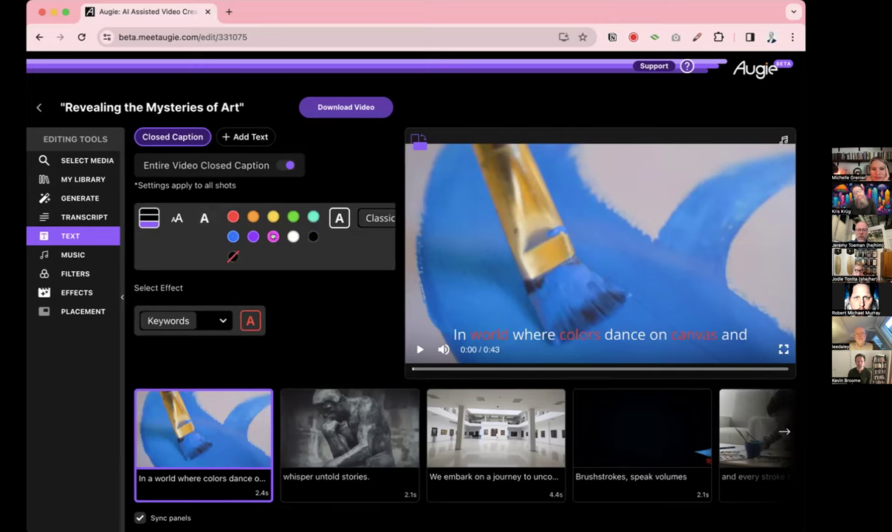
pyautogui.click(292, 236)
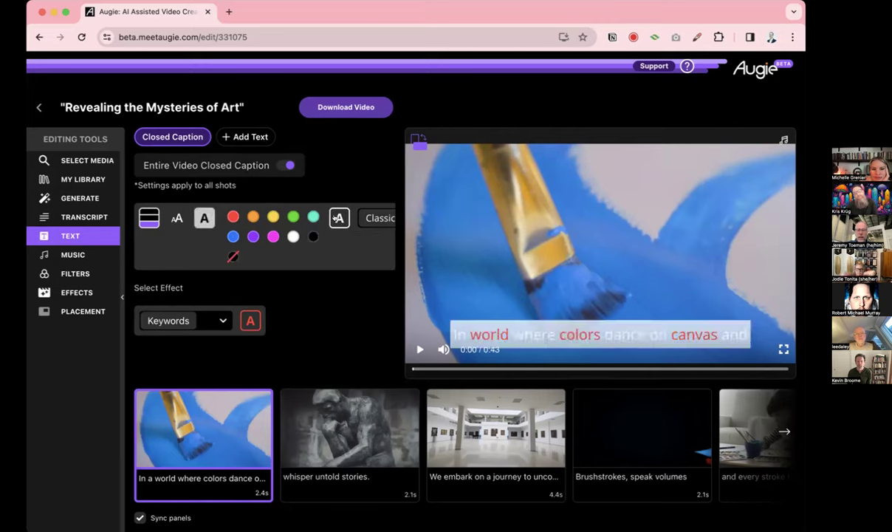
pyautogui.click(293, 217)
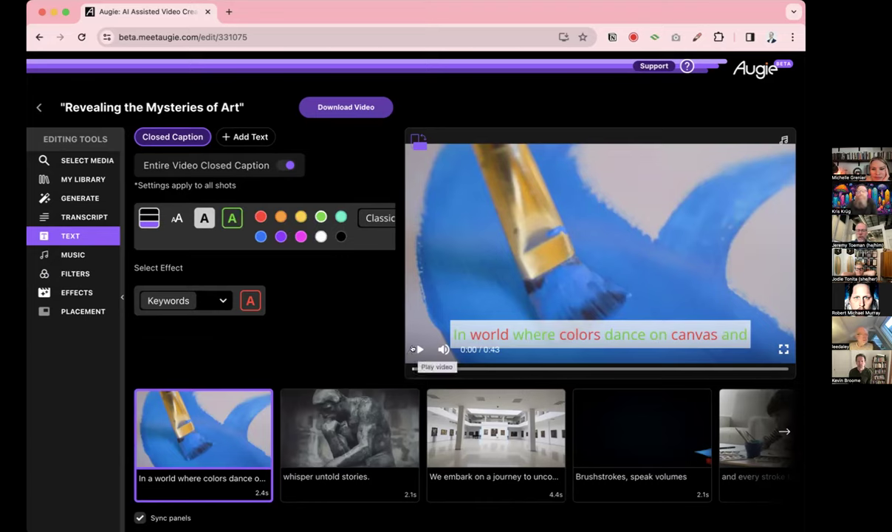
pyautogui.click(415, 349)
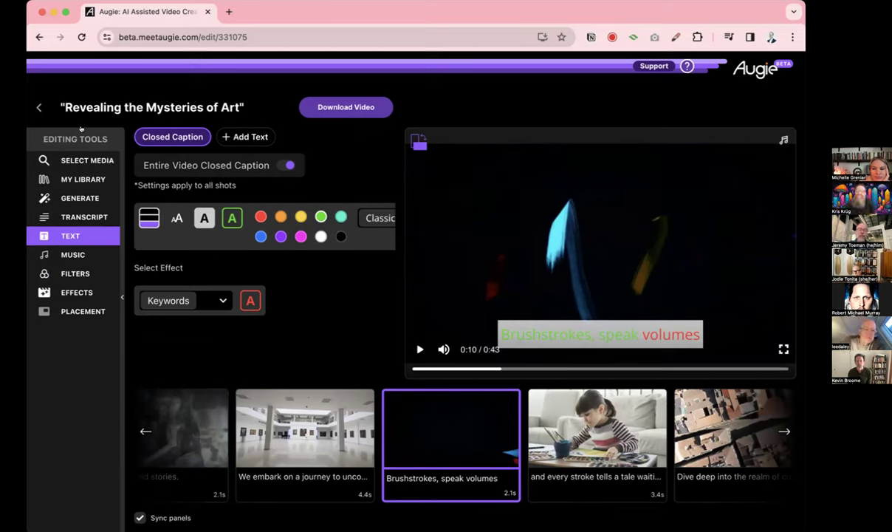
# Open the "Geckos Conquer Mars' Lava Sea" video from the dashboard and play it up to the "expectation and inspires" shot
pyautogui.click(35, 107)
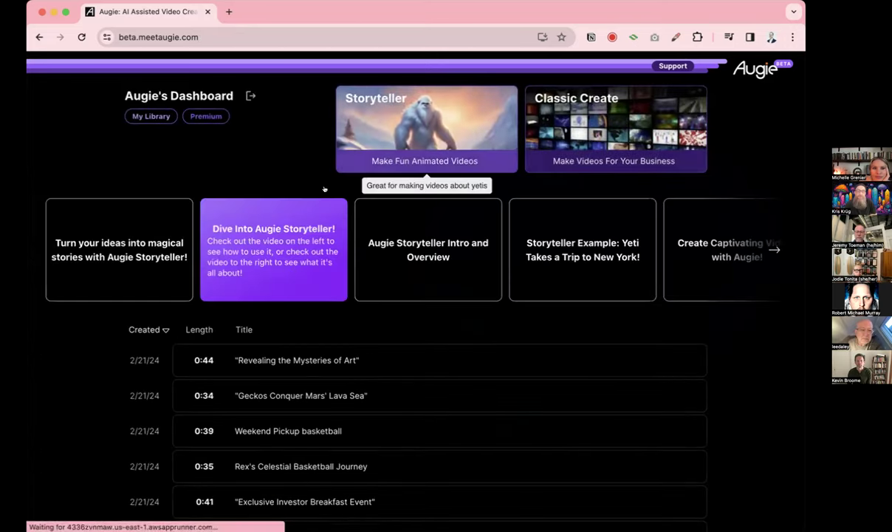
pyautogui.click(283, 395)
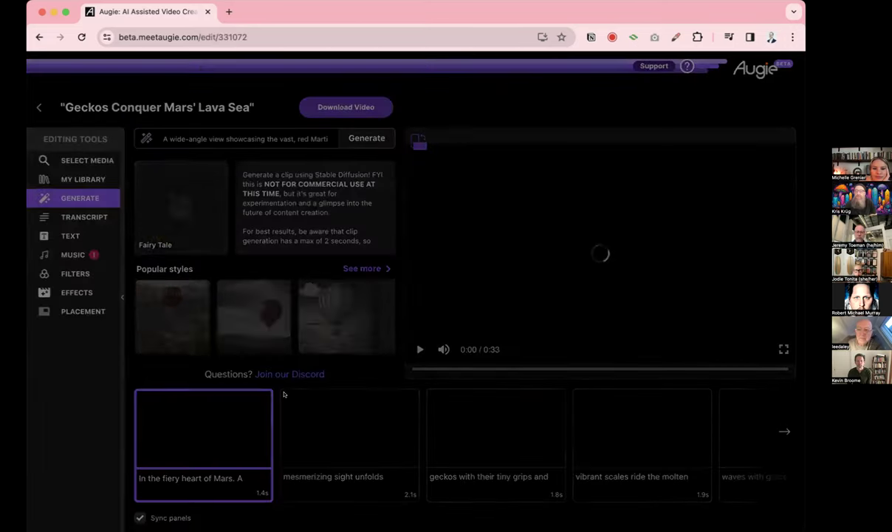
pyautogui.click(390, 405)
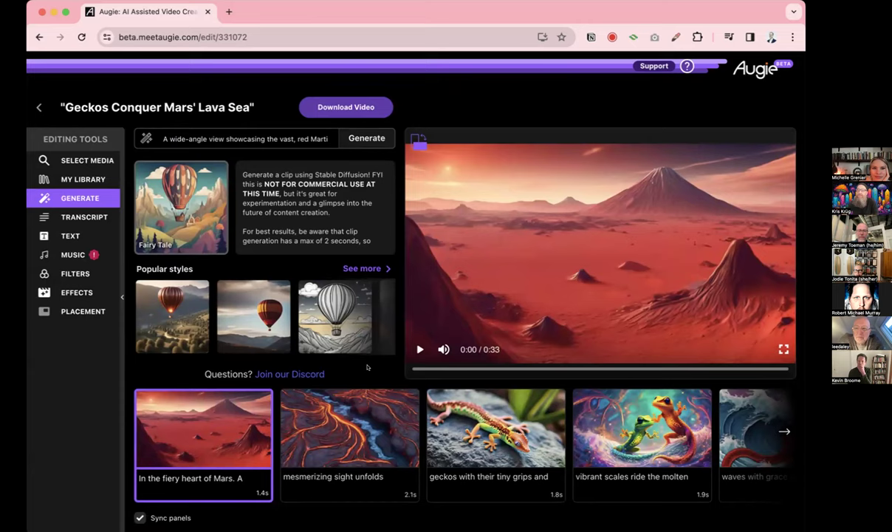
pyautogui.click(414, 349)
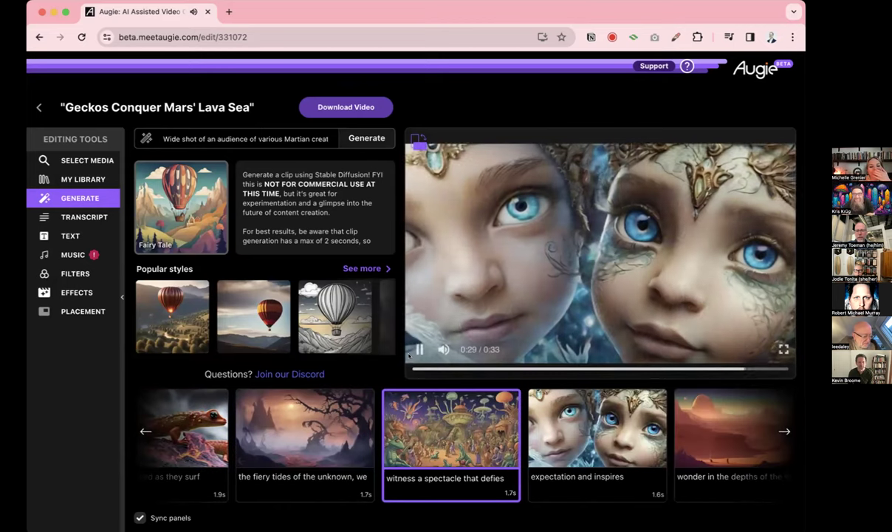
pyautogui.click(412, 340)
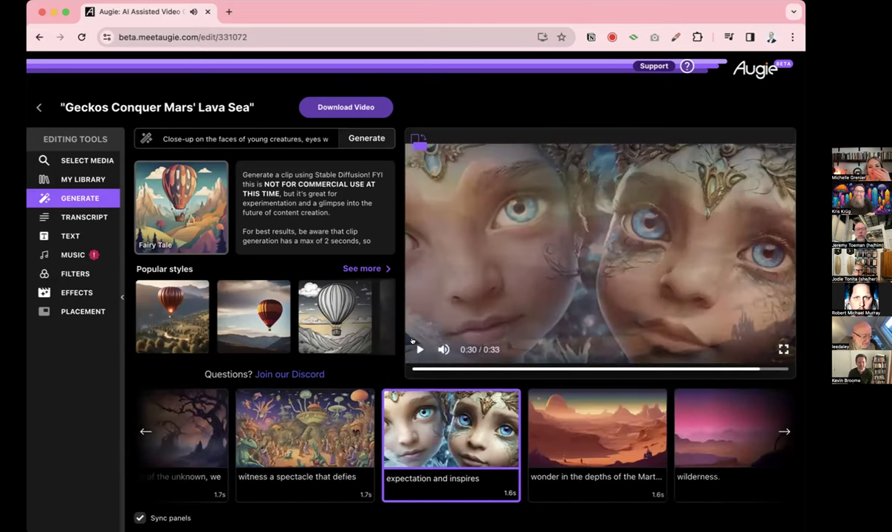
# Replace "creatures" with "geckos" in the "expectation and inspires" shot's prompt and generate a new clip
pyautogui.moveTo(475, 432)
pyautogui.click(439, 410)
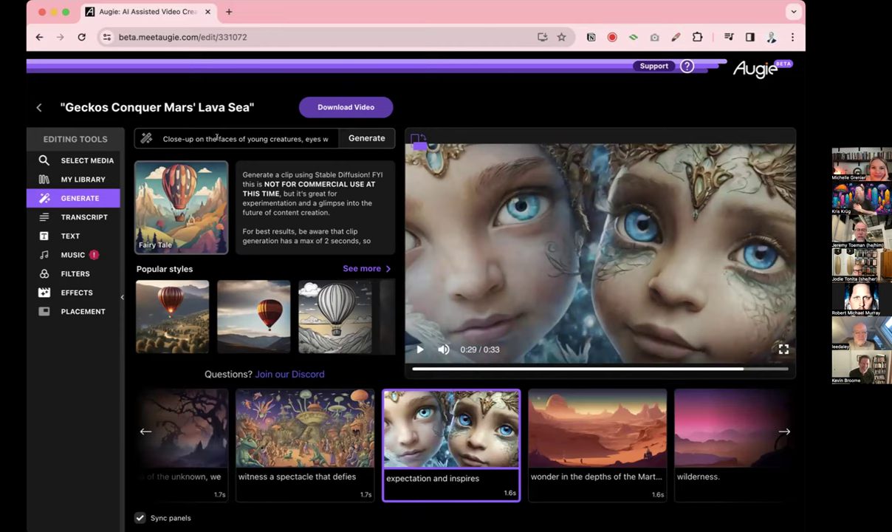
pyautogui.doubleClick(282, 138)
pyautogui.write('geckos')
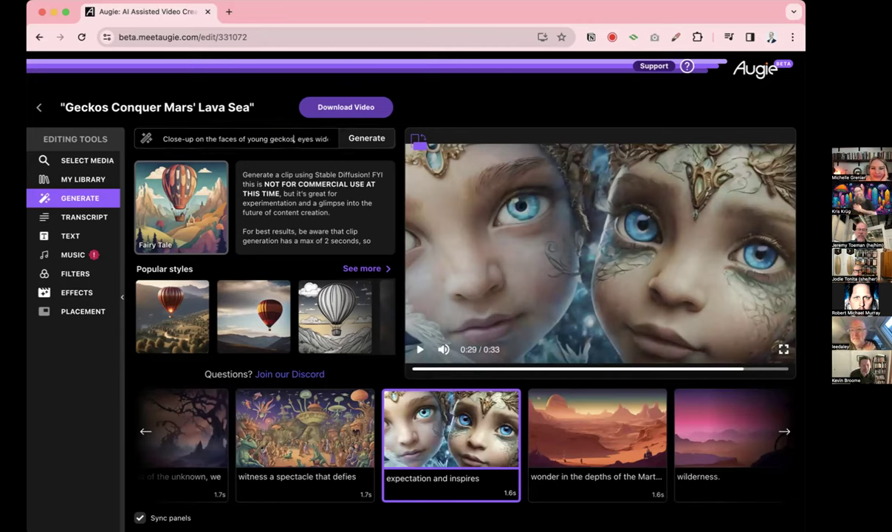
pyautogui.click(364, 138)
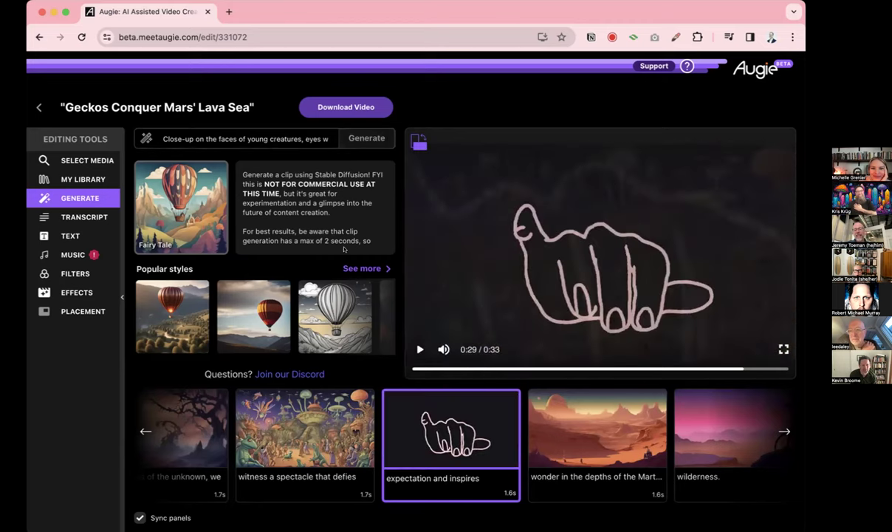